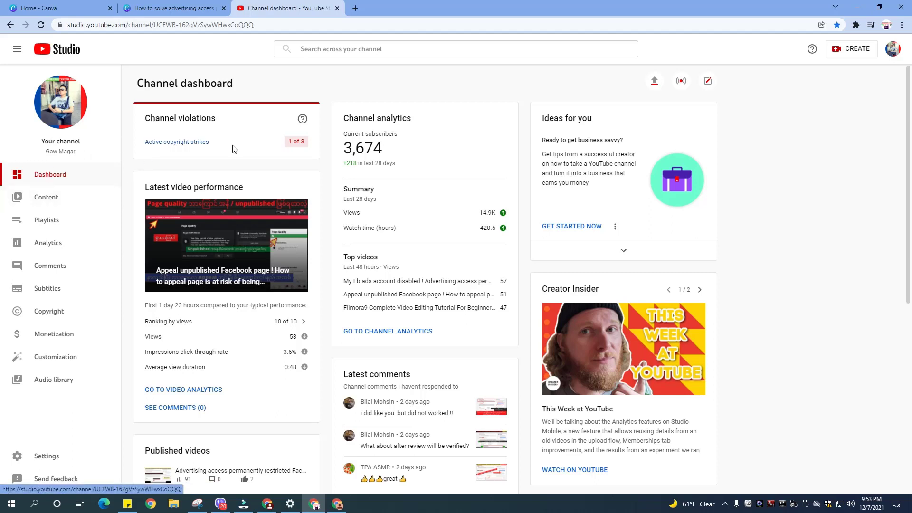
Upload the MP4 "How to solve advertising access permanently restricted ! As your identitly can't be confirmed" from its subfolder in the USB drive's Video folder
left_click(55, 198)
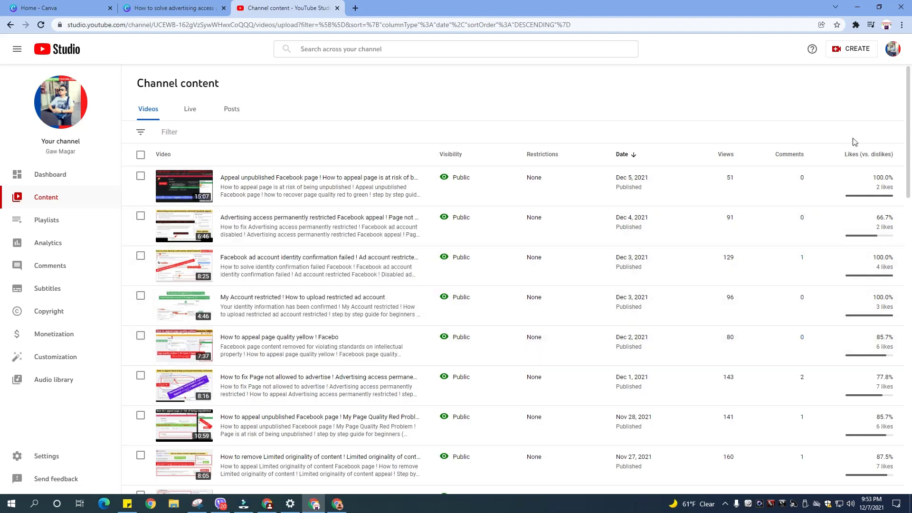
left_click(853, 51)
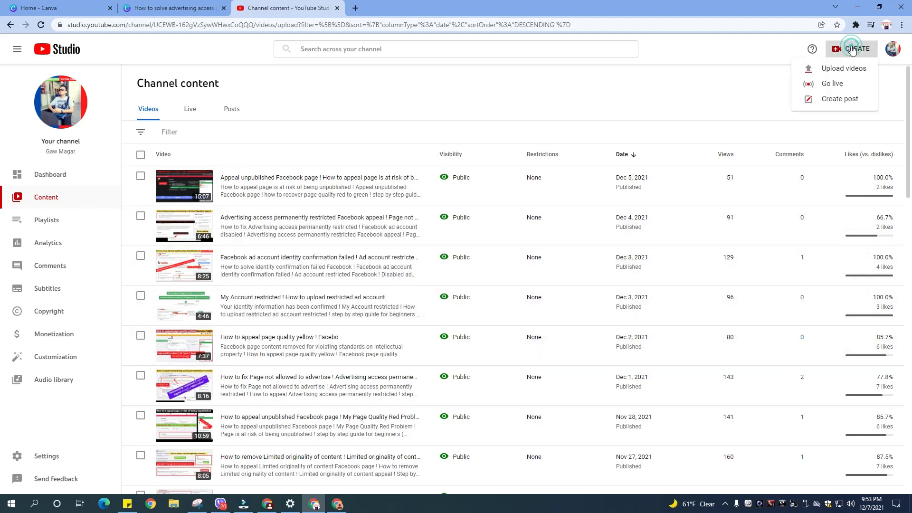
left_click(837, 69)
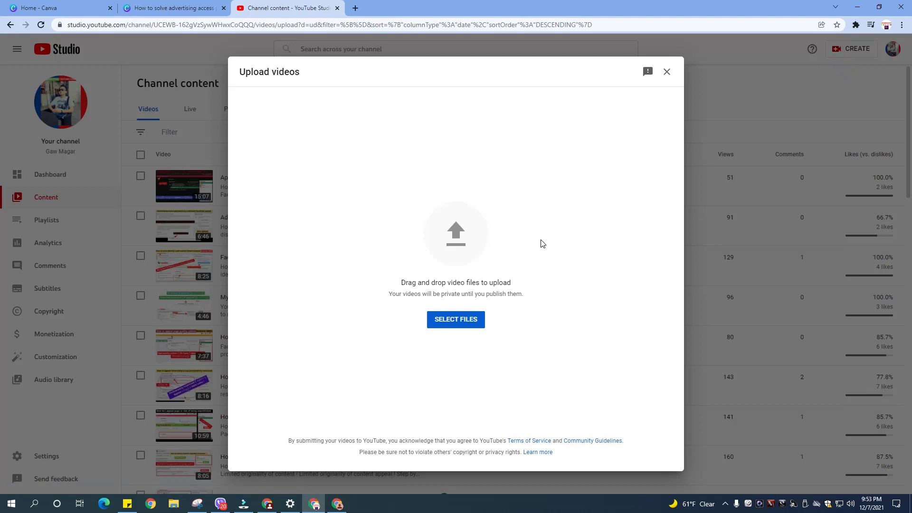
left_click(452, 321)
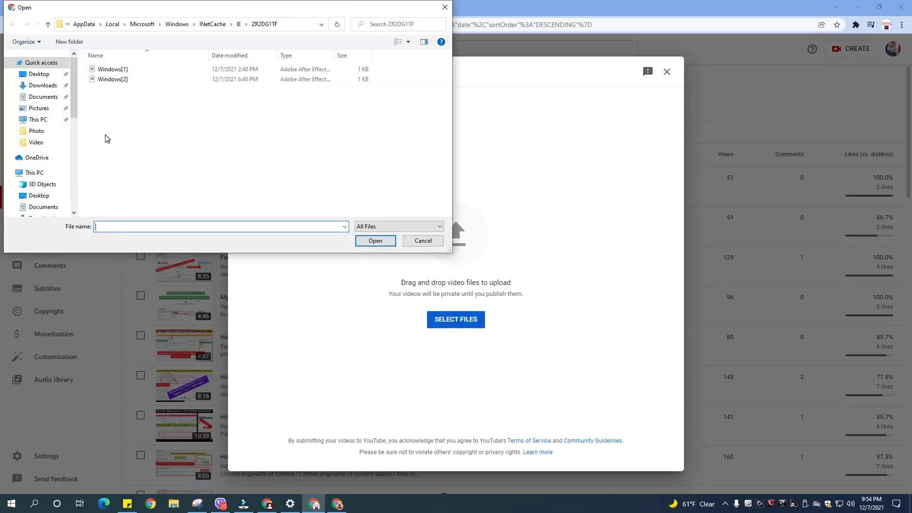
left_click(44, 142)
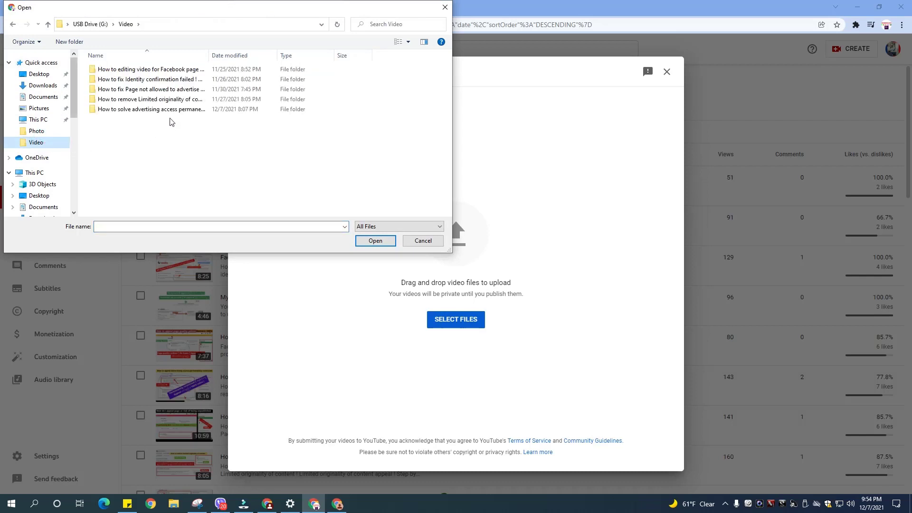
double_click(185, 110)
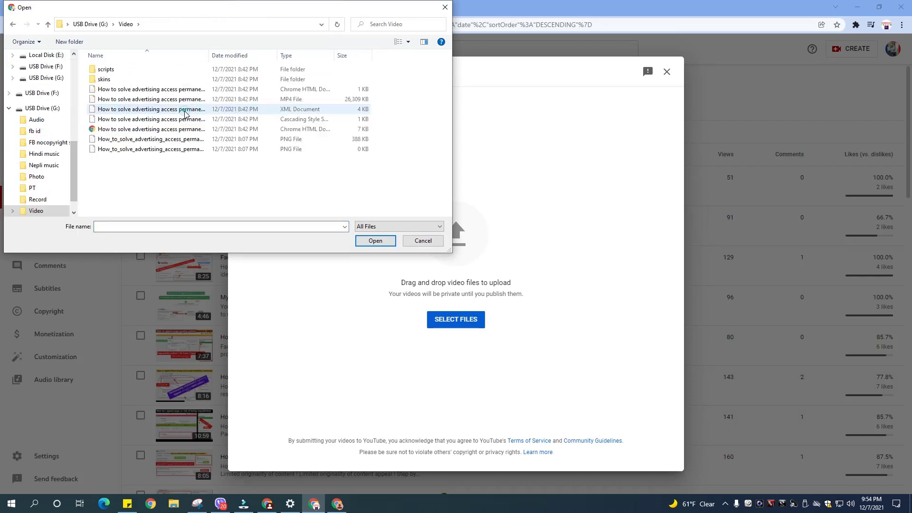
left_click(104, 99)
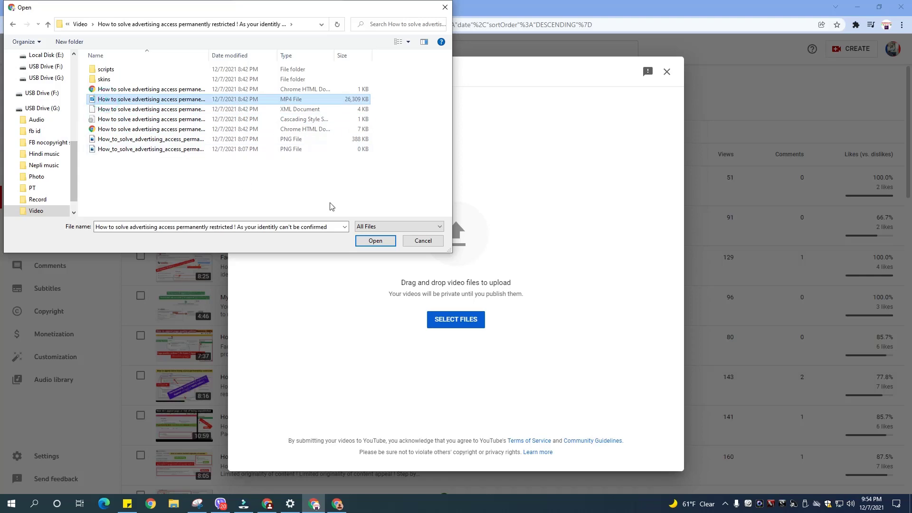
left_click(367, 241)
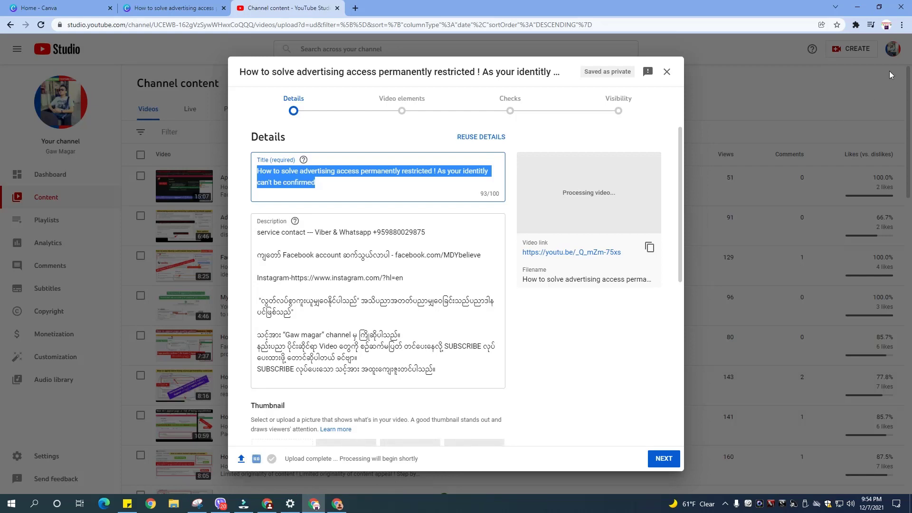
Select the sticky note text from "As your identity can't be confirmed ! you won't be able to advertise" through #permanently_restricted_appeal
left_click(879, 8)
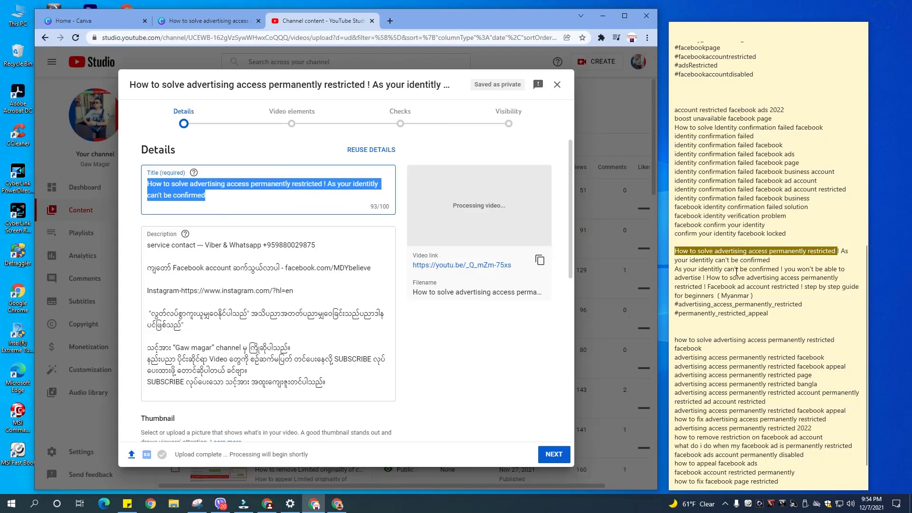
scroll(727, 301, "down", 1)
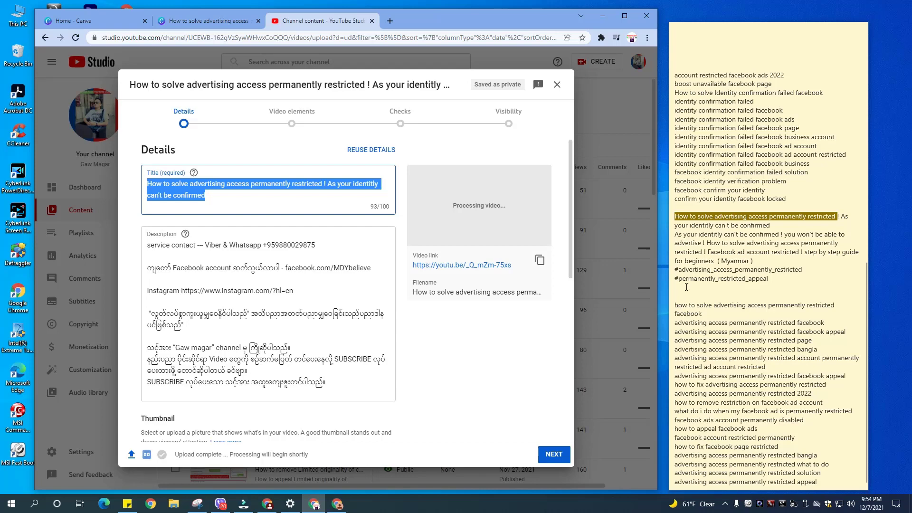
left_click_drag(673, 234, 679, 278)
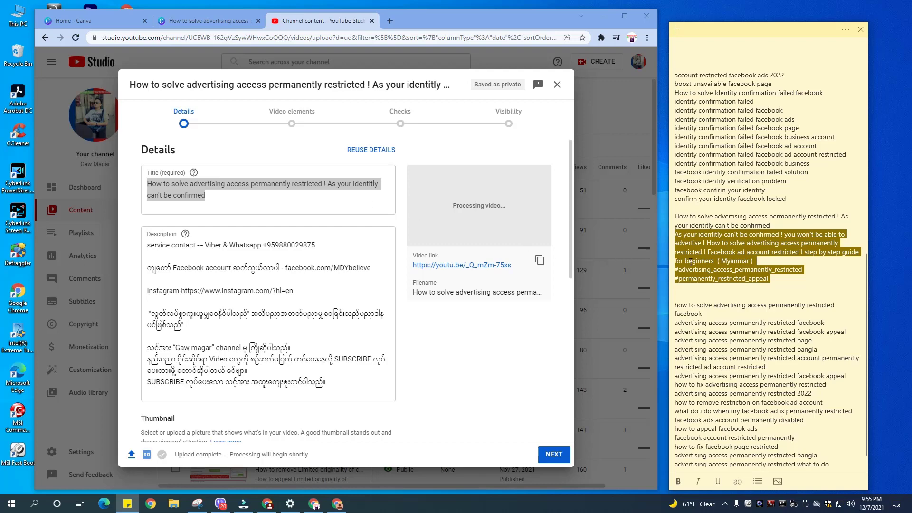
type("ရှဲပေးကြပါ")
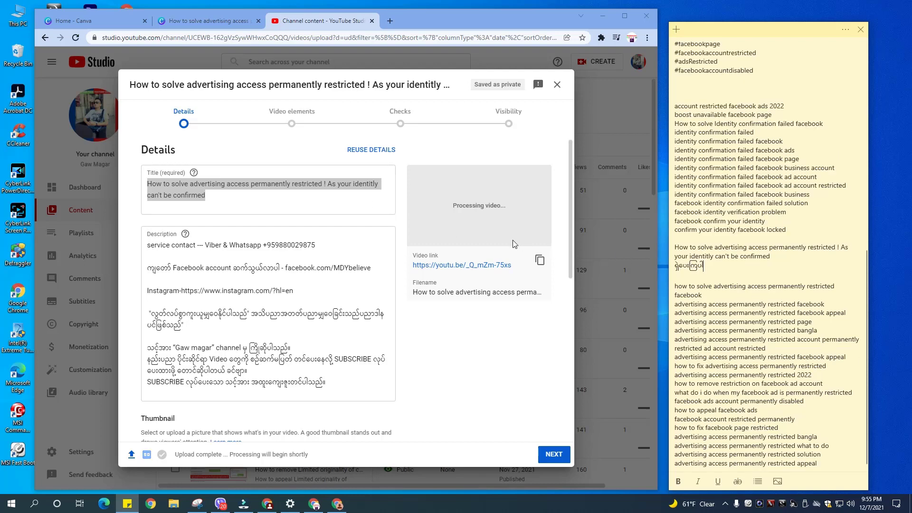
right_click(709, 274)
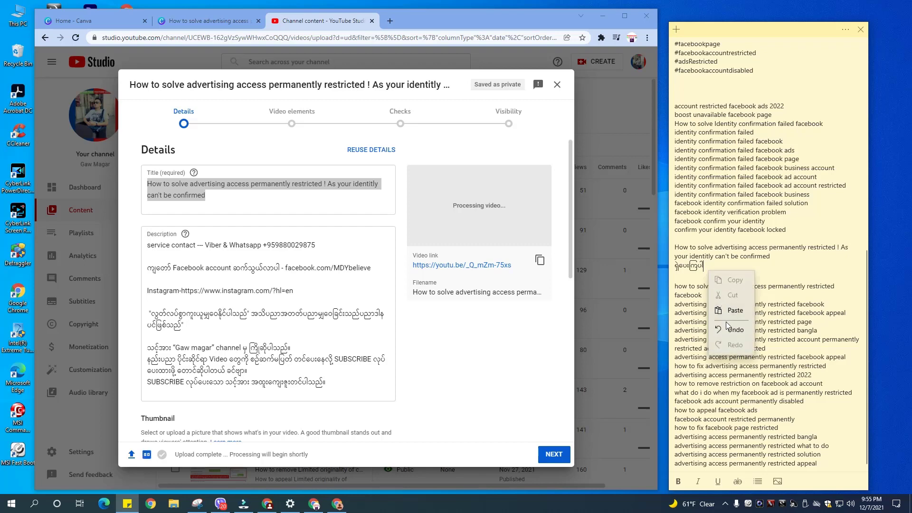
left_click(729, 329)
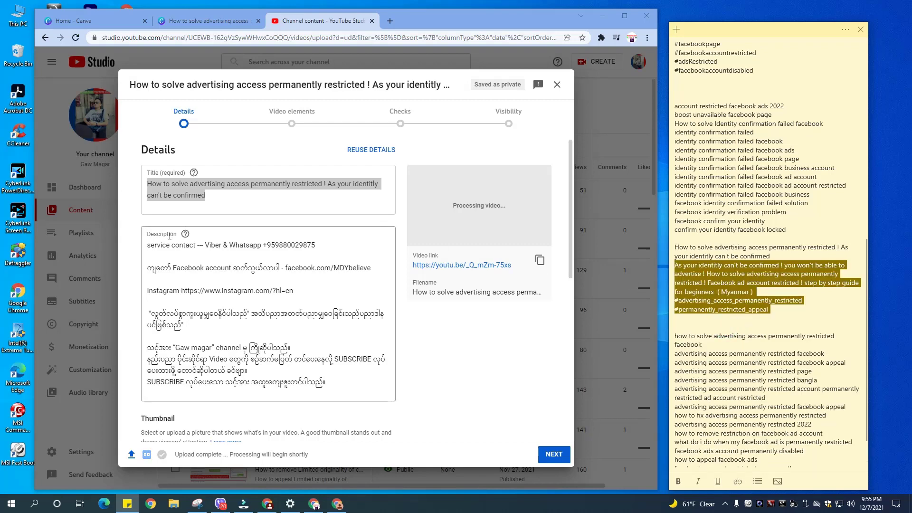
Insert the sticky note's description paragraph and its two hashtags above the service contact line in the video description
left_click(148, 245)
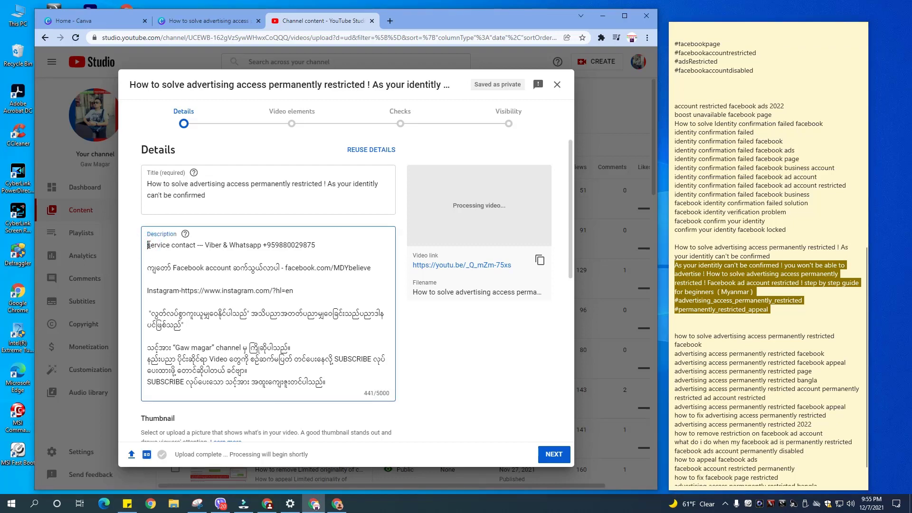
key("Return")
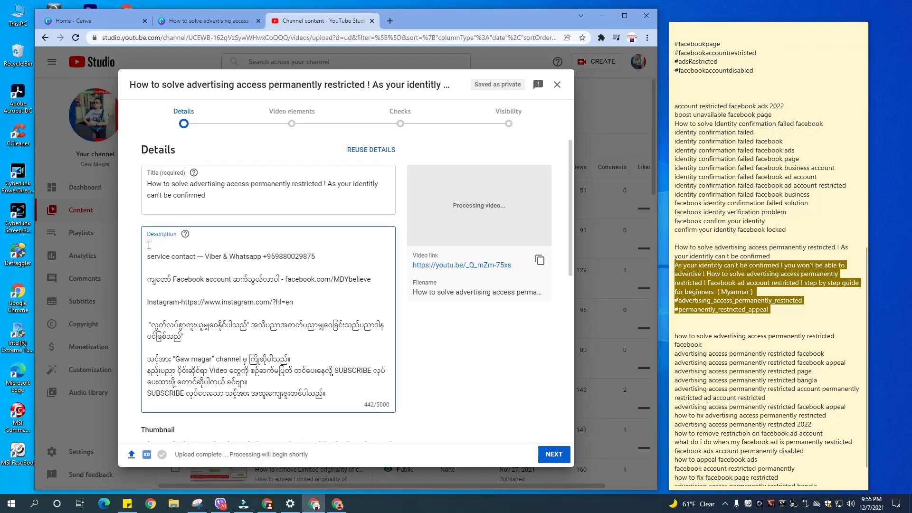
type("As your identitly can't be confirmed ! you won't be able to advertise ! How to solve advertising access permanently restricted ! Facebook ad account restricted ! step by step guide for beginners  ( Myanmar ) #advertising_access_permanently_restricted #permanently_restricted_appeal")
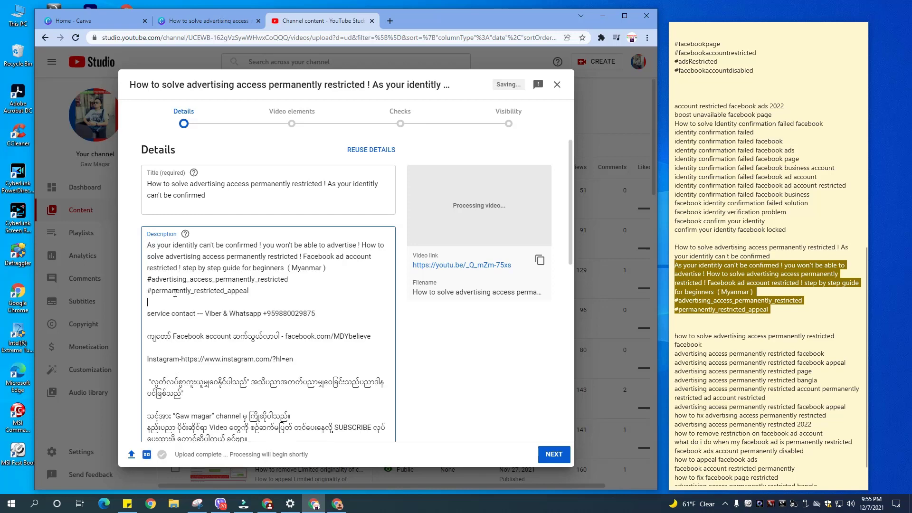
Upload the image "How to solve advertising access permanently restricted" from the Downloads folder as the video's custom thumbnail
scroll(252, 316, "down", 8)
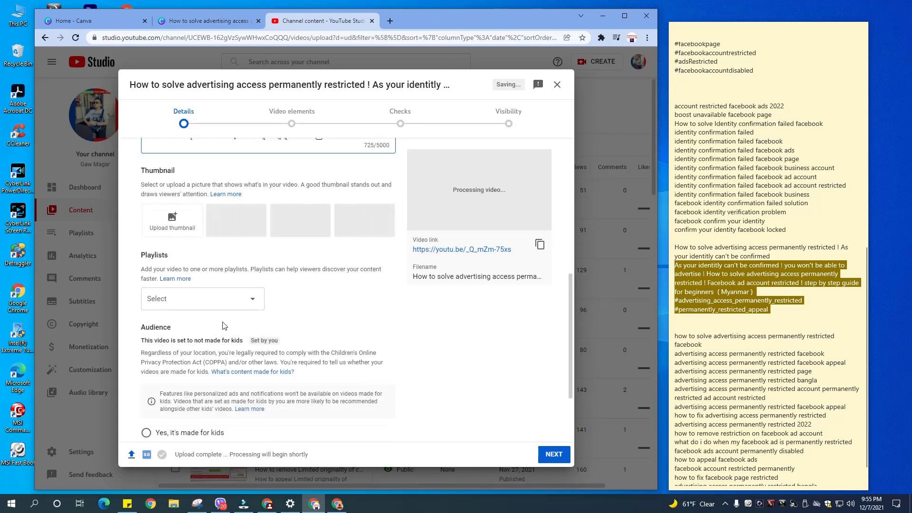
left_click(191, 234)
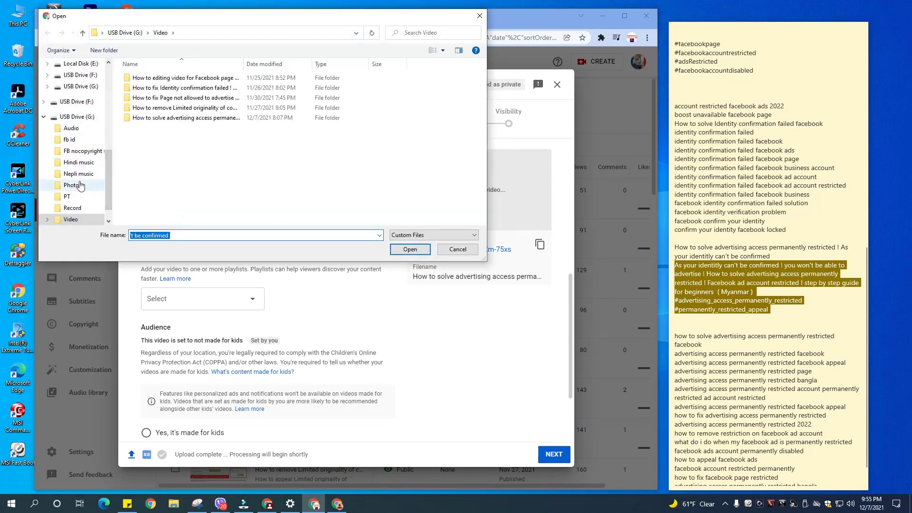
scroll(75, 150, "up", 2)
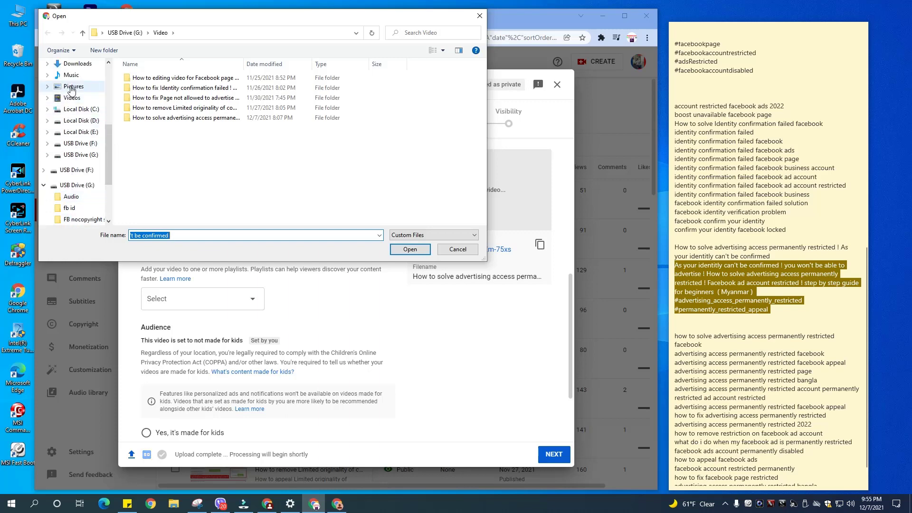
scroll(70, 105, "up", 2)
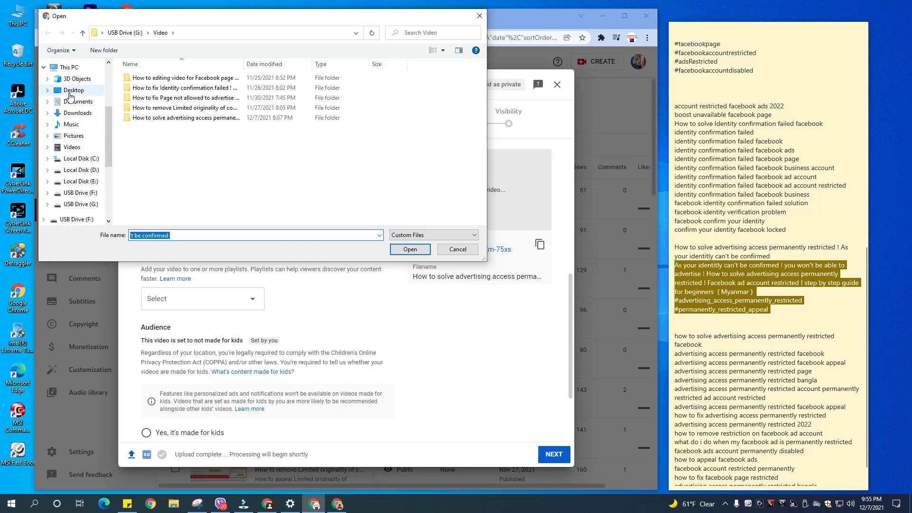
left_click(69, 118)
left_click(145, 113)
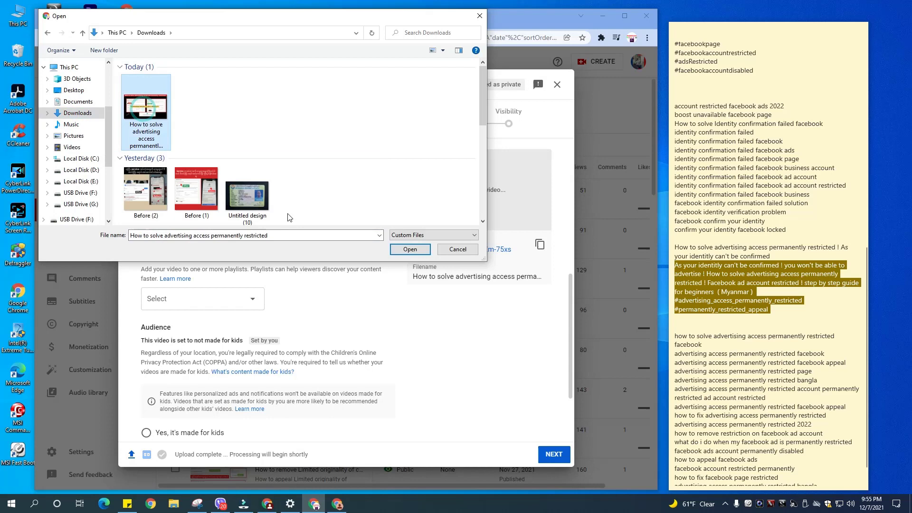
left_click(404, 252)
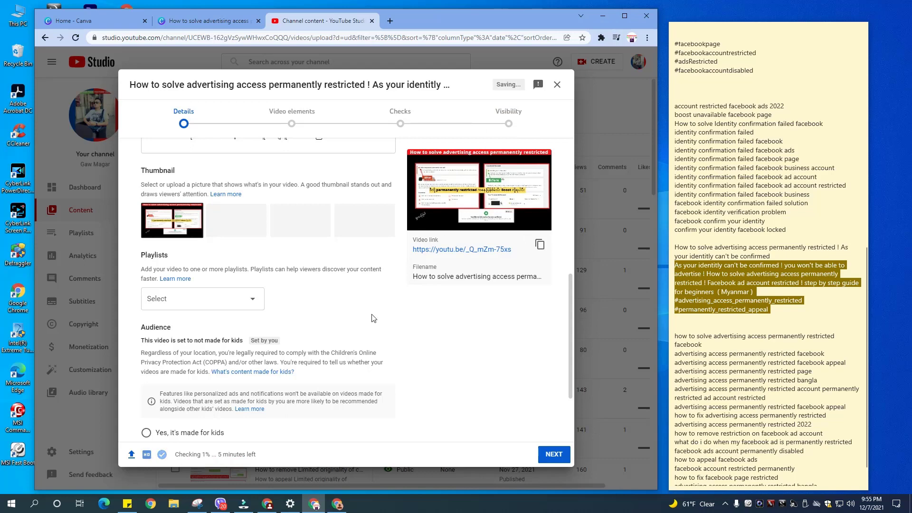
Switch to the Canva design to examine the thumbnail in a maximized window, dismiss the Canva Pro offer, and return to YouTube Studio
left_click(217, 23)
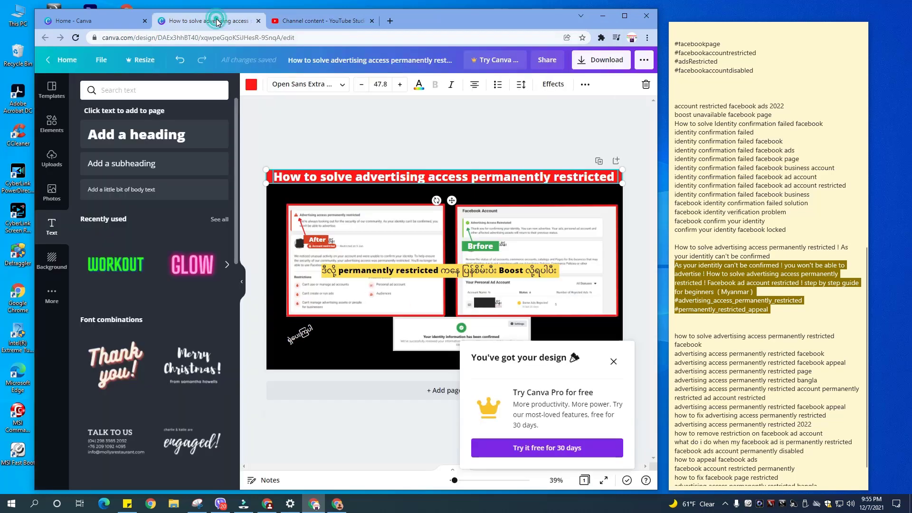
left_click(617, 18)
left_click(867, 366)
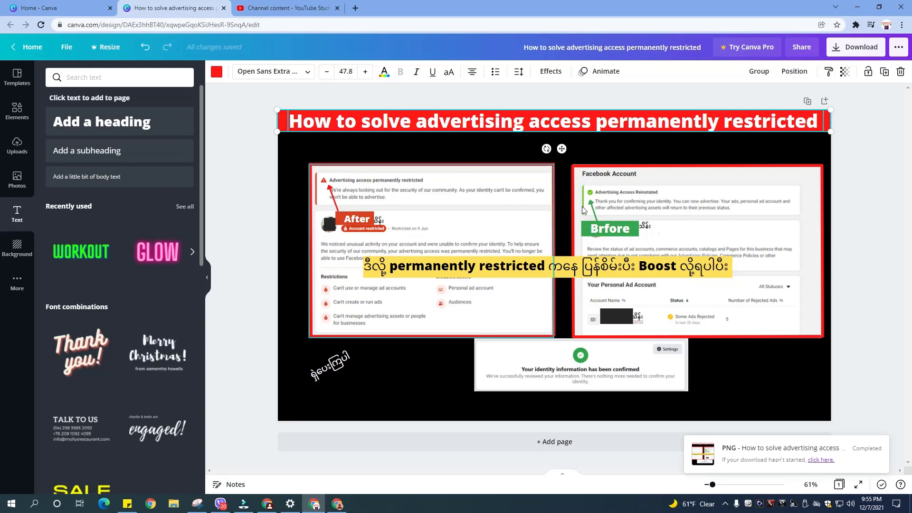
left_click(304, 7)
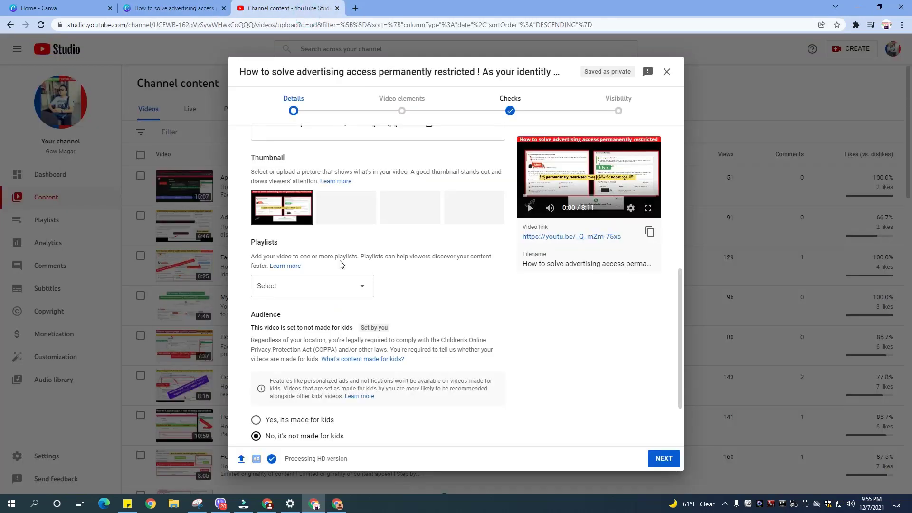
Add the video to the "facebook page technology" playlist
left_click(369, 289)
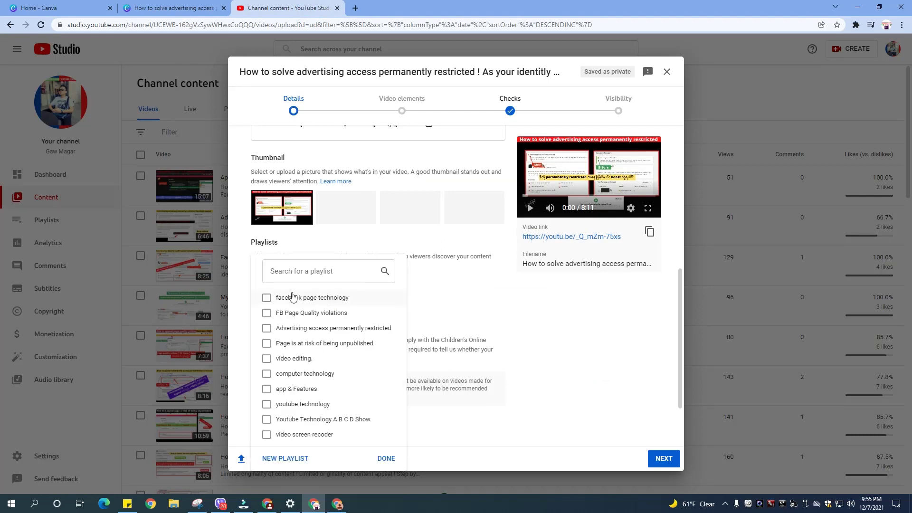
left_click(267, 297)
left_click(386, 458)
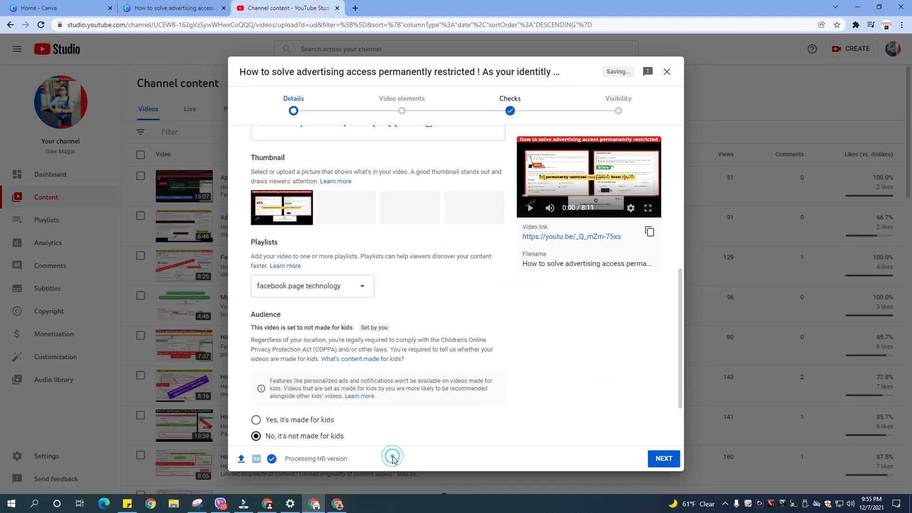
Show the additional video details and add the tag "How to solve advertising access permanently restricted", copied from the sticky note
scroll(395, 400, "down", 2)
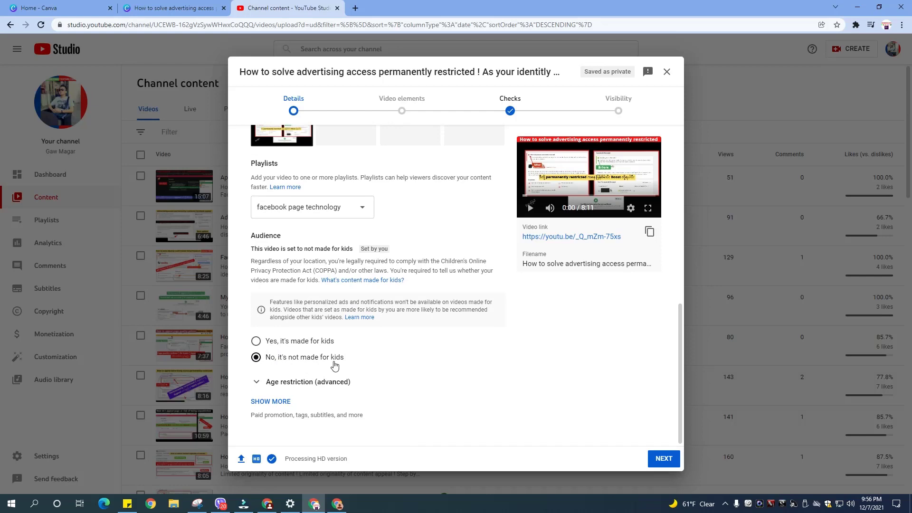
left_click(270, 401)
scroll(299, 366, "down", 6)
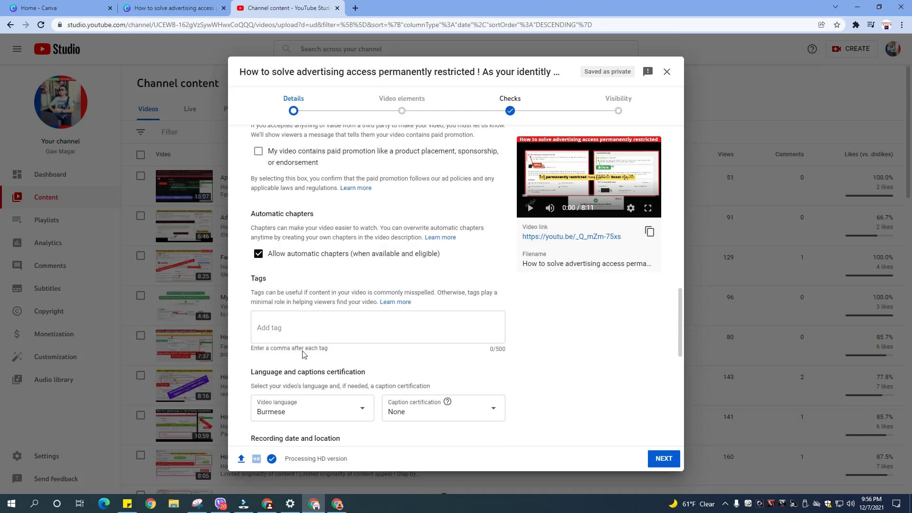
left_click(291, 328)
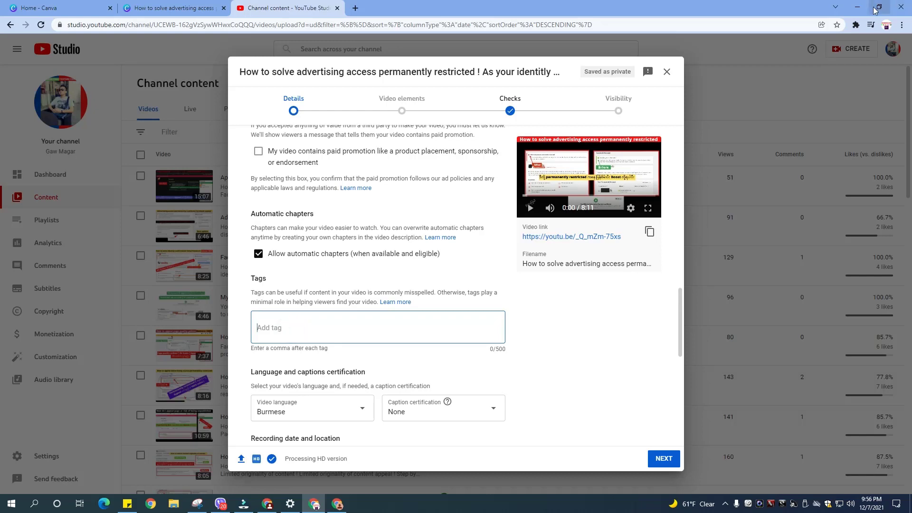
left_click(876, 8)
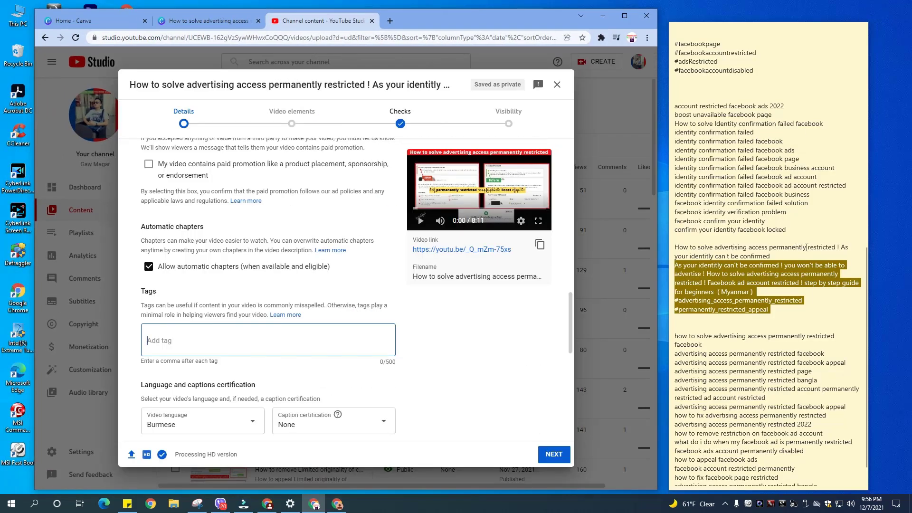
left_click(829, 247)
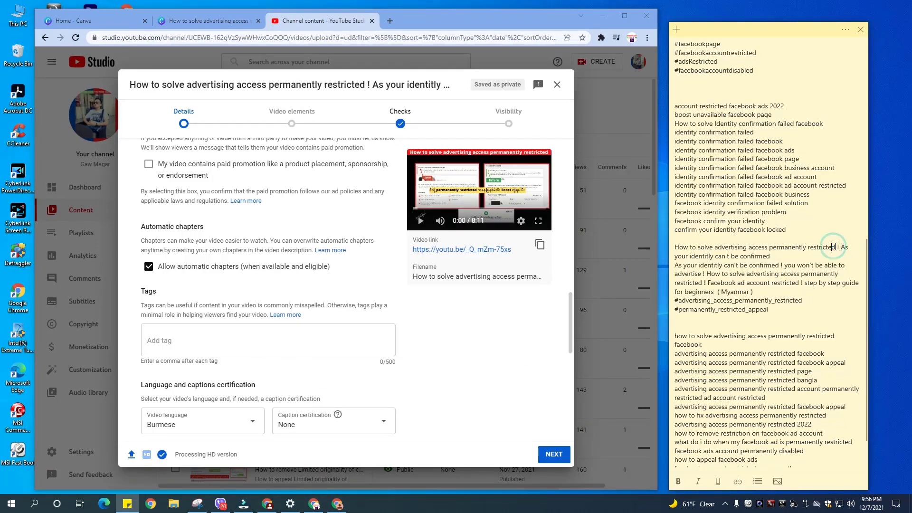
left_click_drag(837, 246, 718, 240)
key("ctrl+c")
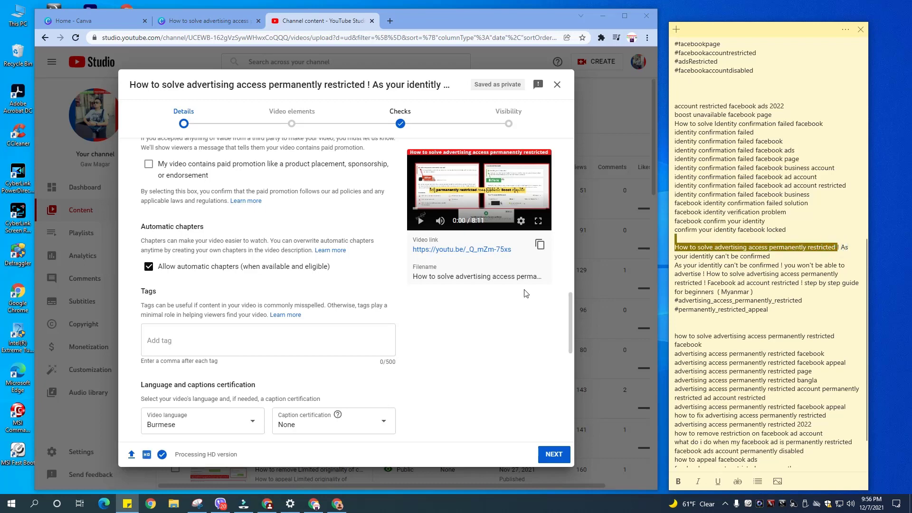
left_click(372, 334)
key("ctrl+v")
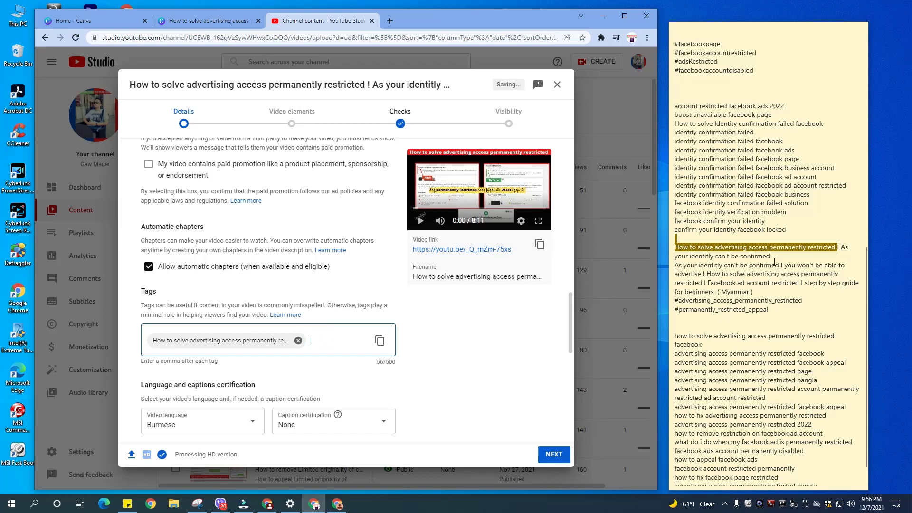
Add the tag "advertising access permanently restricted", copied from the title text in the sticky note
left_click_drag(716, 247, 832, 250)
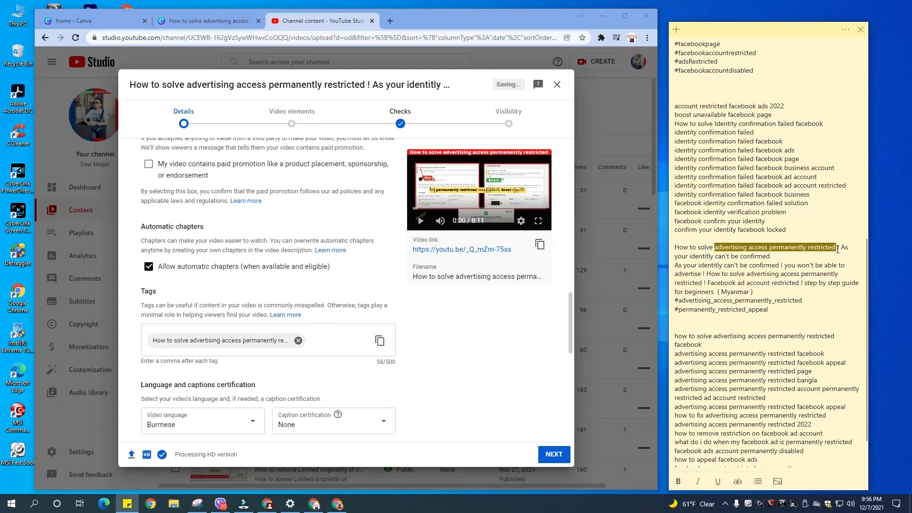
left_click(373, 340)
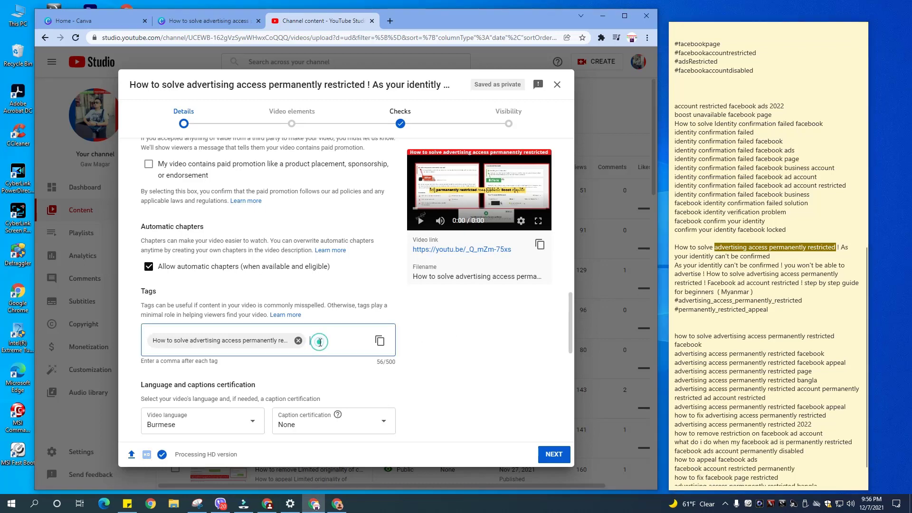
type("advertising access permanently restricted")
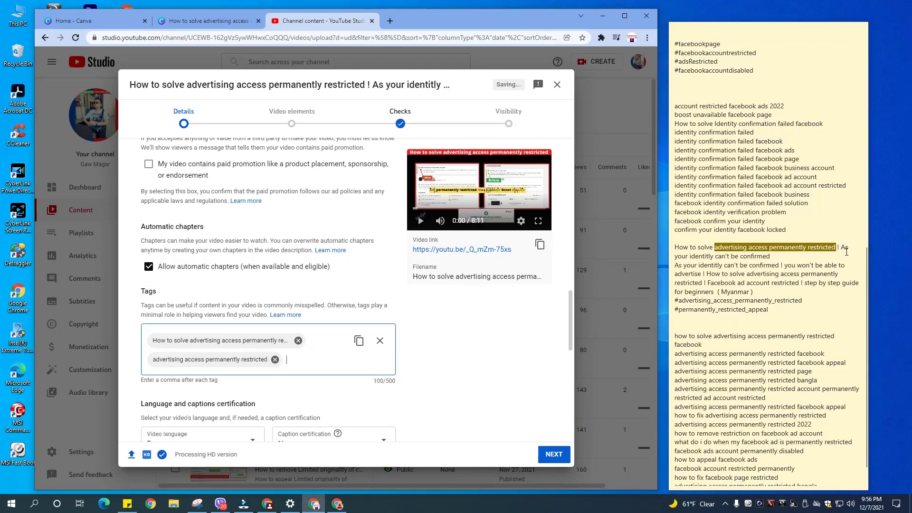
Add the tags "As your identitly can't be confirmed" and "you won't be able to advertise" from the sticky note
left_click_drag(838, 248, 843, 256)
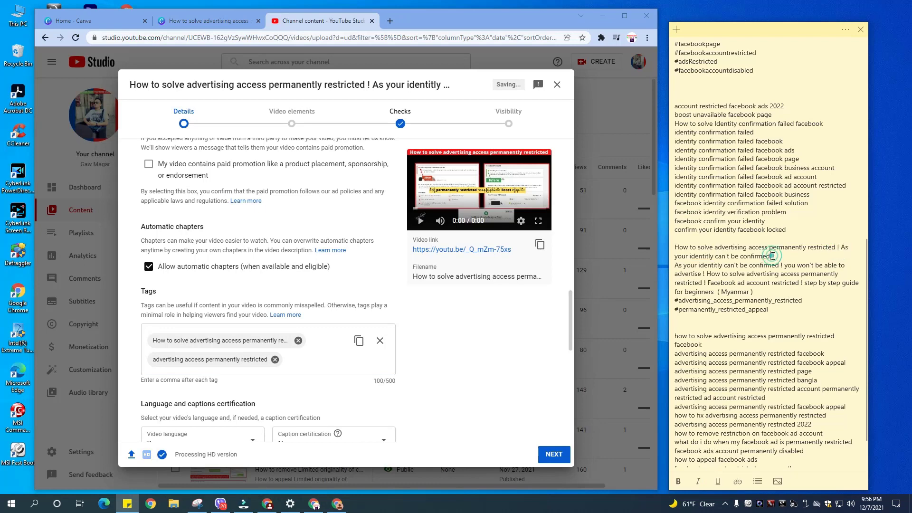
left_click_drag(675, 265, 703, 274)
left_click(335, 362)
type("As your identitly can't be confirmed")
left_click(335, 379)
left_click(312, 382)
type("you won't be able to advertise")
Add the tag "advertising access permanently restricted facebook" from the sticky note's keyword list
left_click_drag(676, 322, 825, 323)
left_click(328, 397)
type("advertising access permanently restricted facebook")
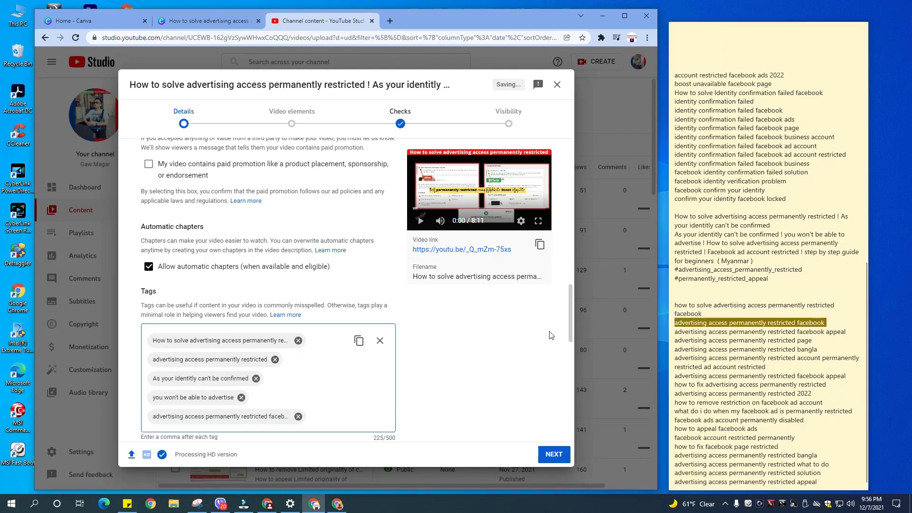
Add the tags "How to Recover Disabled Facebook Ads Account" and "how to reactivate facebook ads manager account" from the sticky note's earlier keyword list
scroll(760, 285, "up", 9)
left_click_drag(675, 215, 821, 224)
type("How to Recover Disabled Facebook Ads Account")
type("how to reactivate facebook ads manager account")
Add the tags "how to recover facebook ads account restricted" and "facebook ad account restricted" from the sticky note
left_click_drag(675, 250, 814, 250)
left_click(333, 296)
type("how to recover facebook ads account restricted")
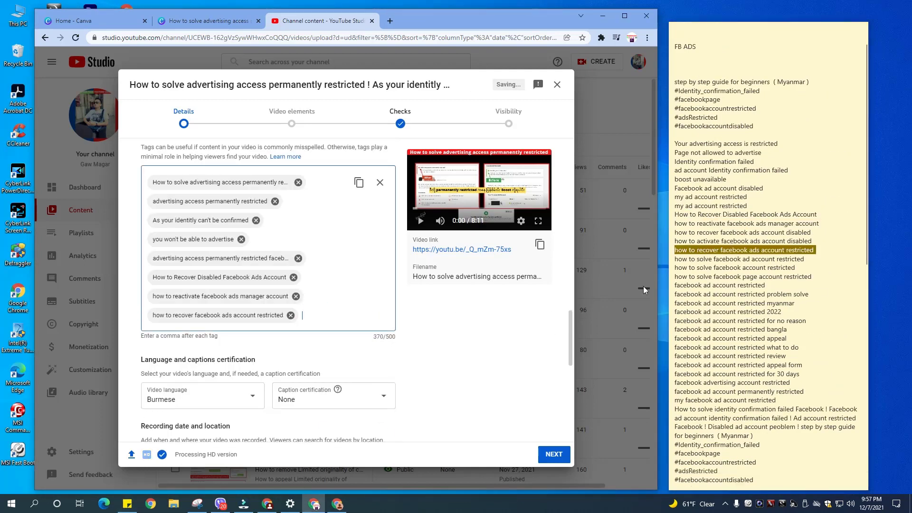
left_click_drag(675, 286, 766, 285)
left_click(333, 316)
type("facebook ad account restricted")
Maximize the browser window and review the video's title, description, thumbnail, playlist, audience setting, additional details and tags
scroll(306, 282, "up", 3)
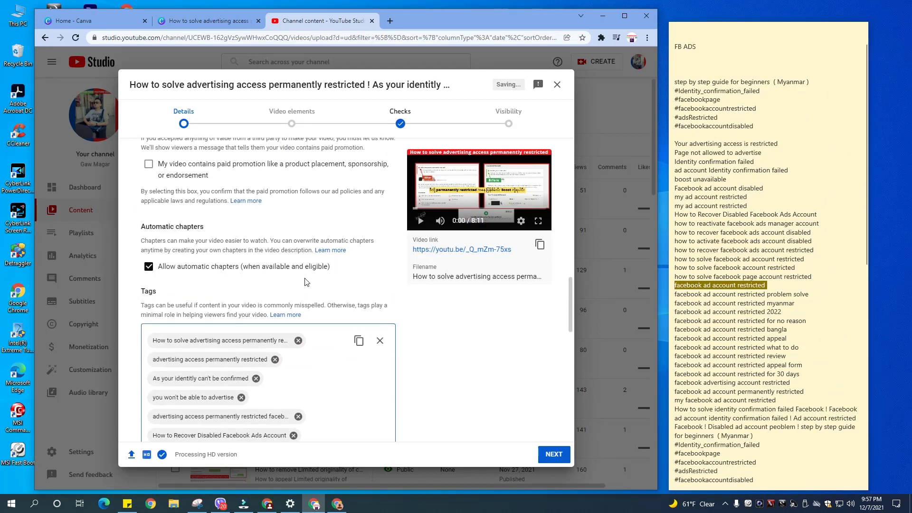
scroll(307, 282, "down", 5)
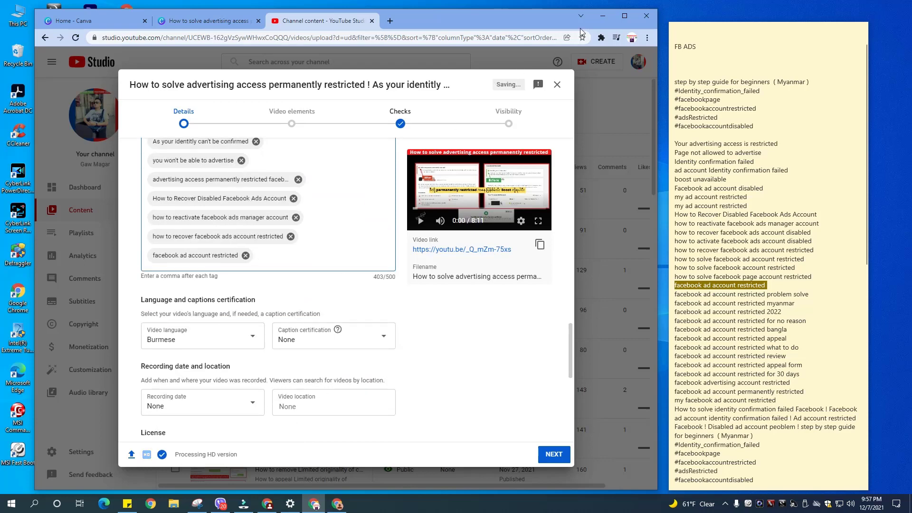
left_click(625, 16)
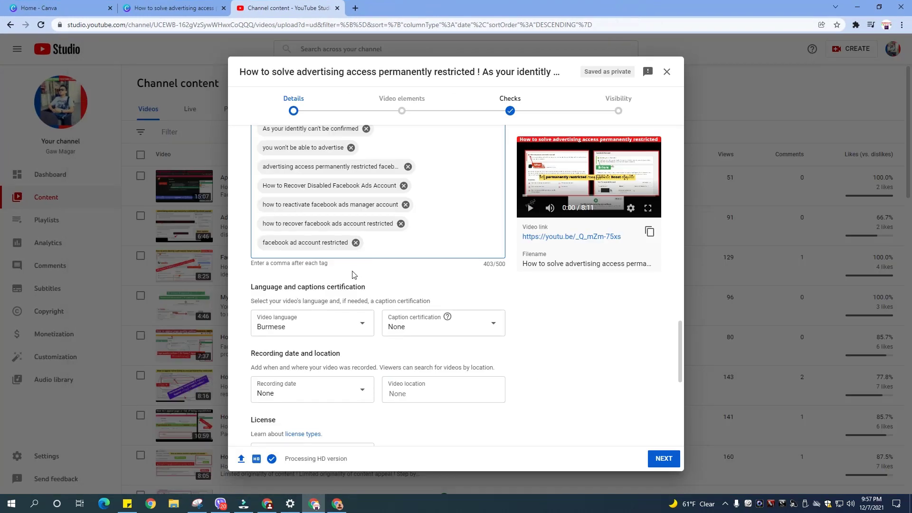
scroll(348, 257, "up", 3)
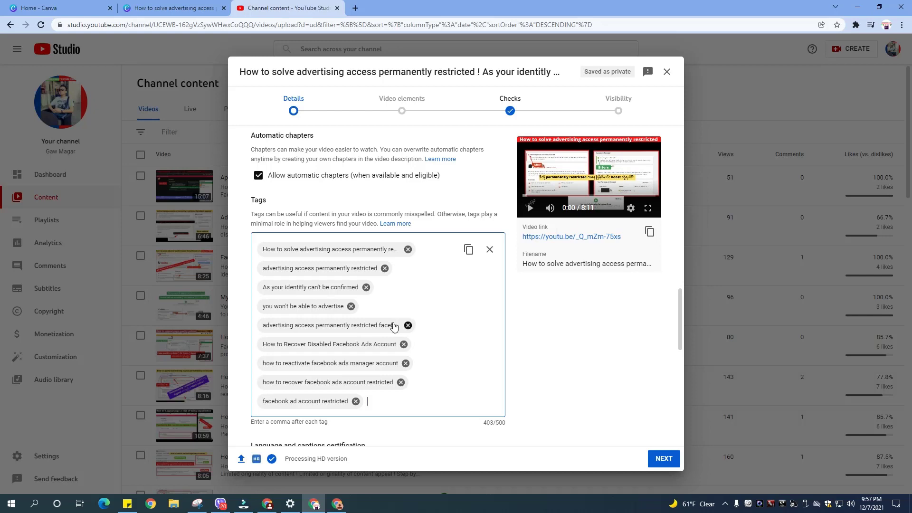
scroll(402, 340, "down", 2)
scroll(401, 339, "up", 15)
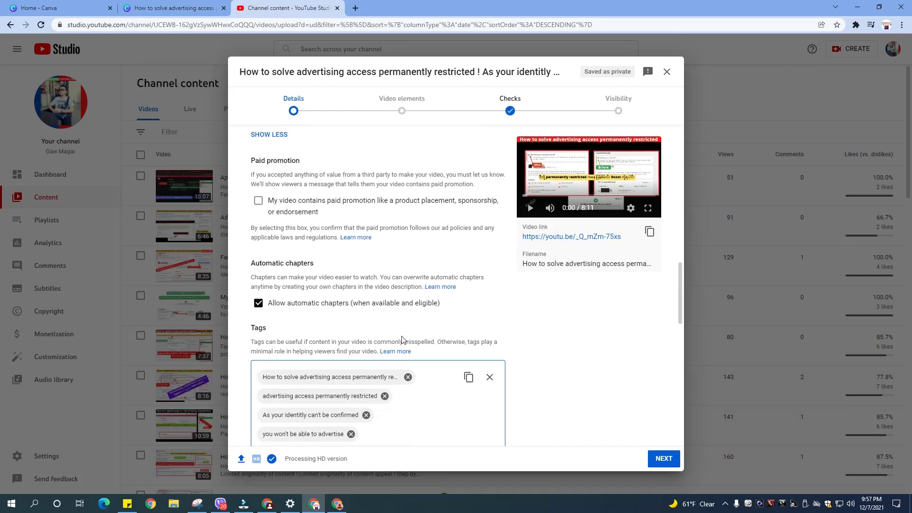
scroll(391, 304, "up", 1)
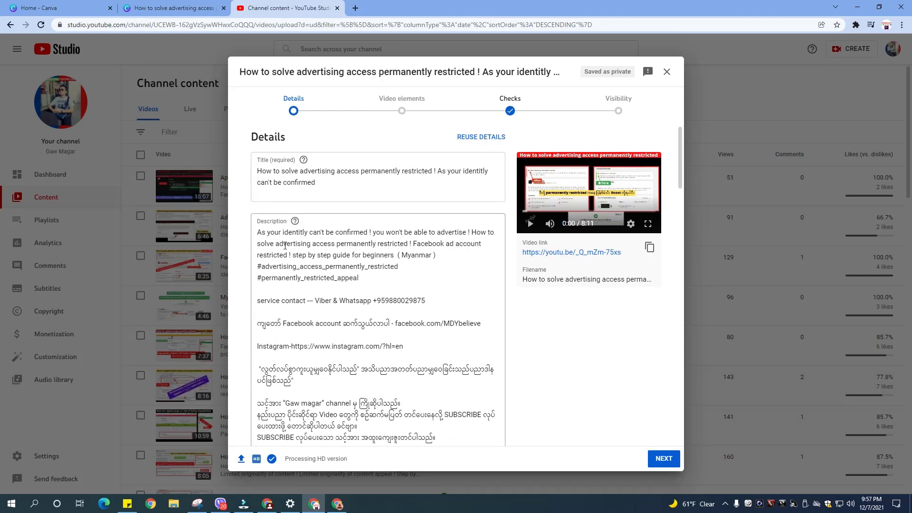
scroll(364, 340, "down", 3)
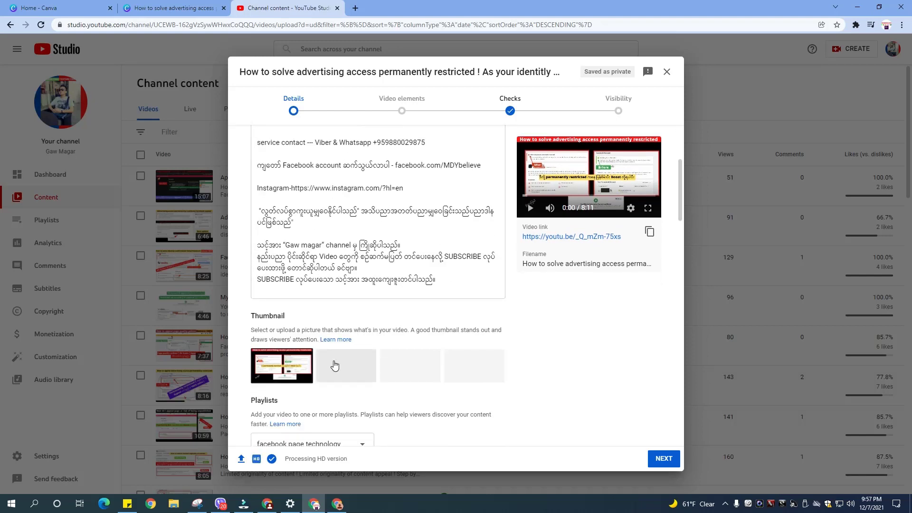
scroll(335, 365, "down", 3)
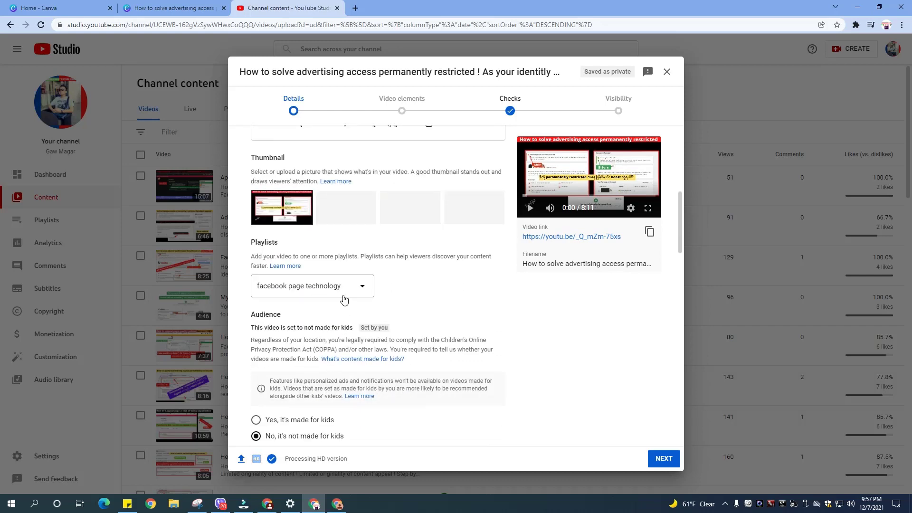
scroll(345, 304, "down", 2)
scroll(345, 304, "down", 2)
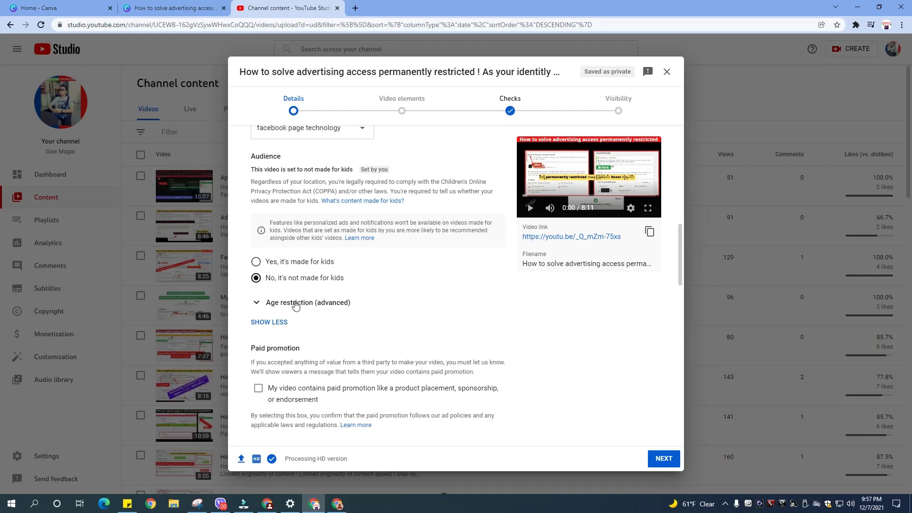
left_click(279, 322)
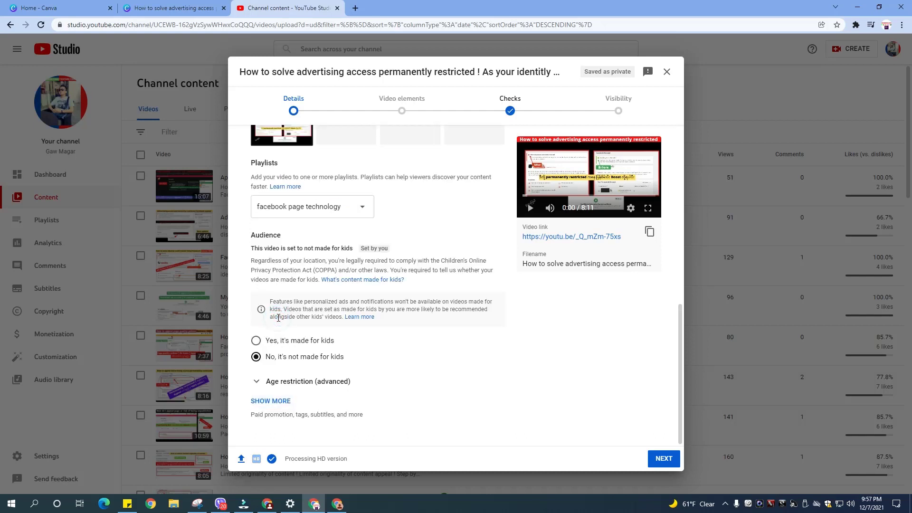
left_click(273, 401)
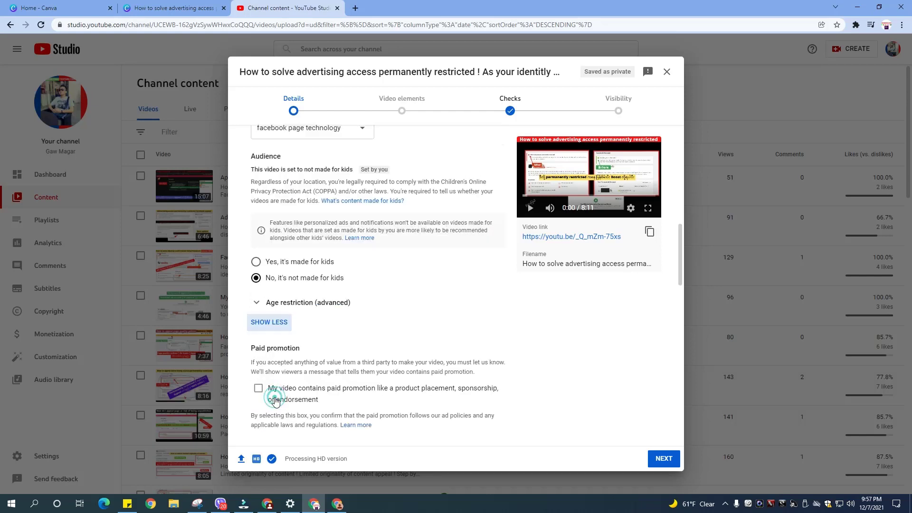
scroll(327, 357, "down", 5)
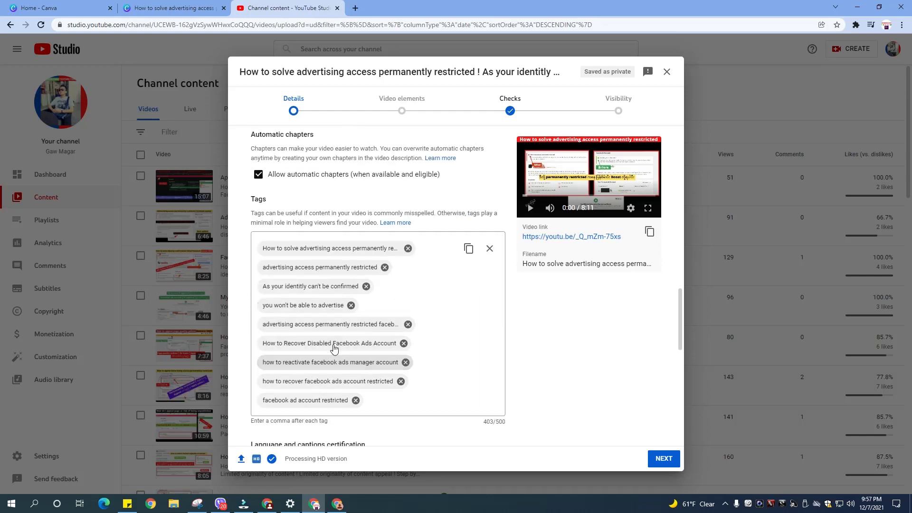
Set the video's recording date to Dec 7, 2021
scroll(349, 352, "down", 3)
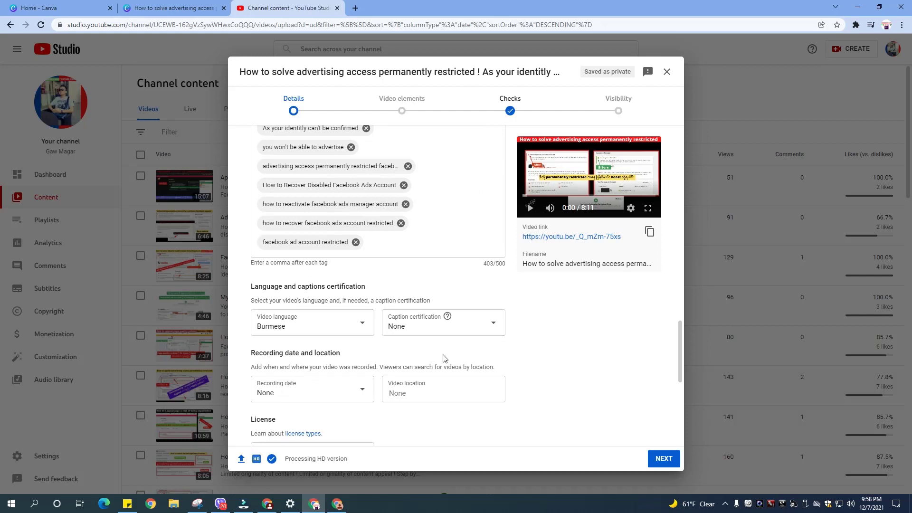
left_click(362, 391)
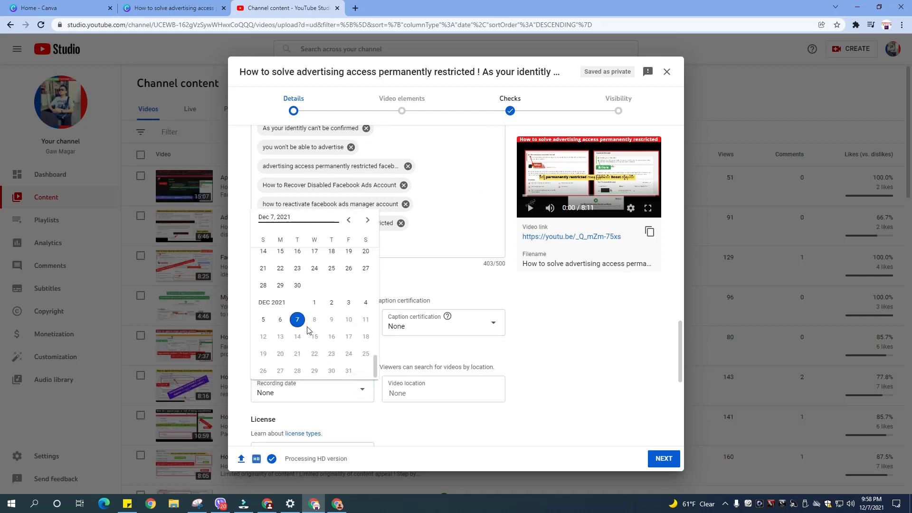
left_click(298, 319)
Search the video location for "myanmar" and set it to Myanmar (Burma)
left_click(409, 389)
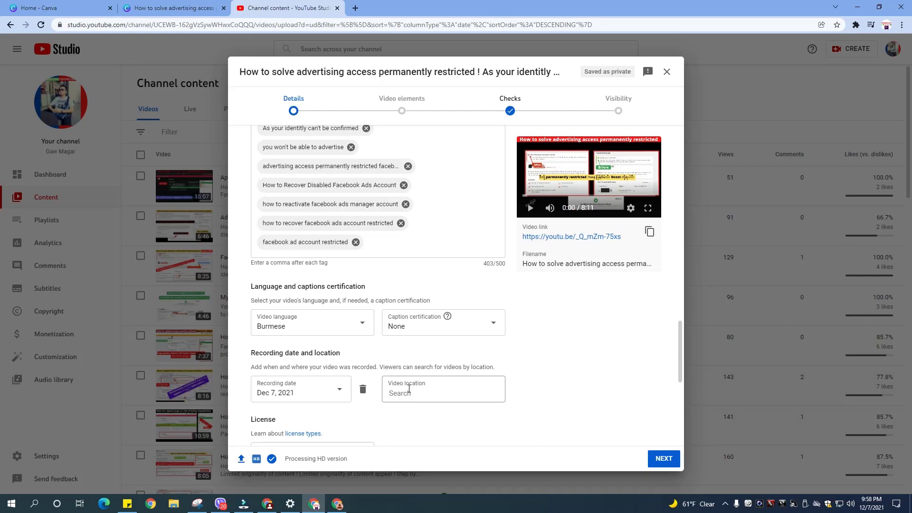
left_click(409, 389)
type("my")
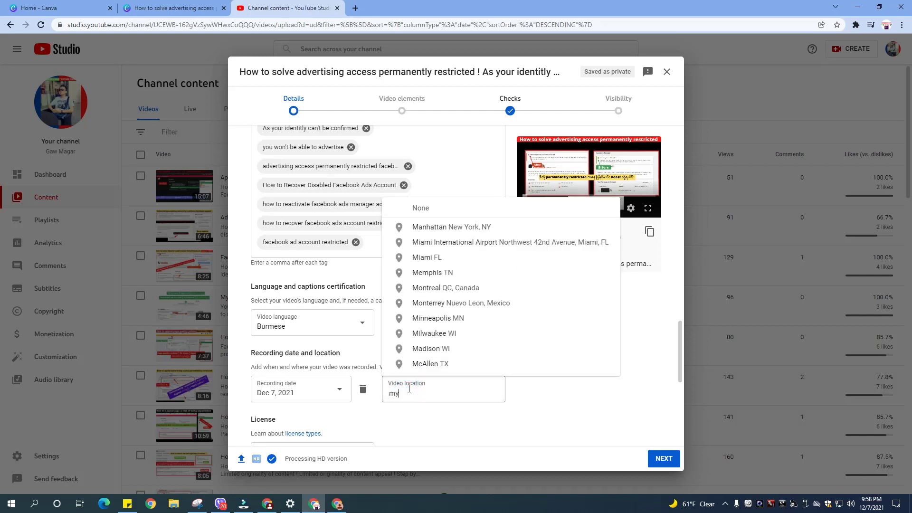
type("anmar")
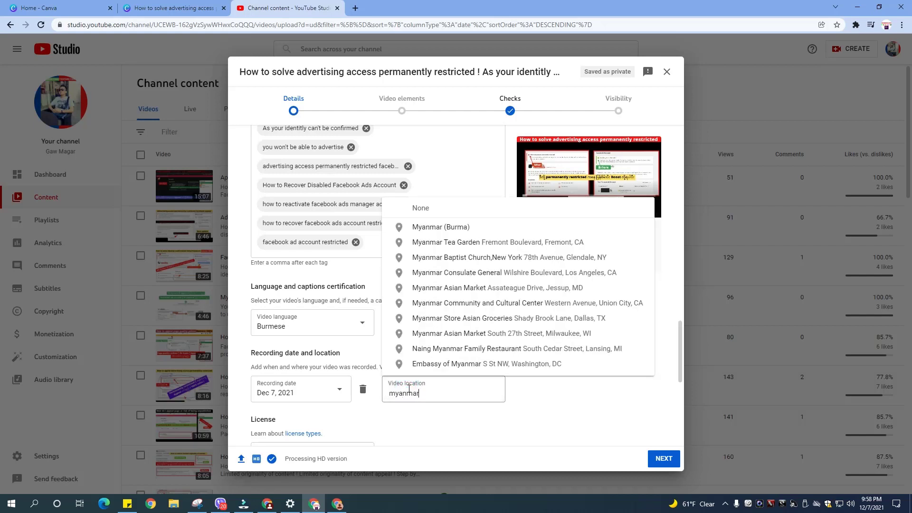
left_click(455, 227)
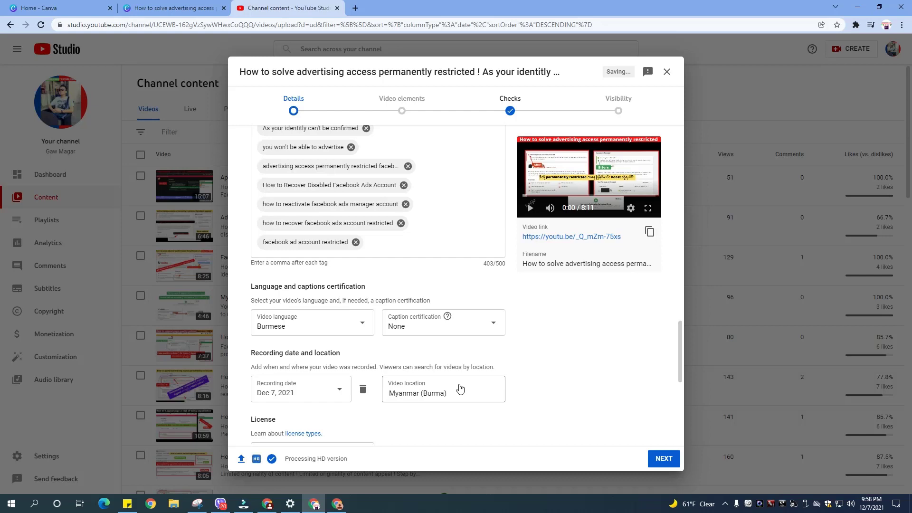
Review the license, embedding, Shorts sampling, category and comment settings, and recheck the tags, playlist, audience, title and description
scroll(456, 388, "down", 3)
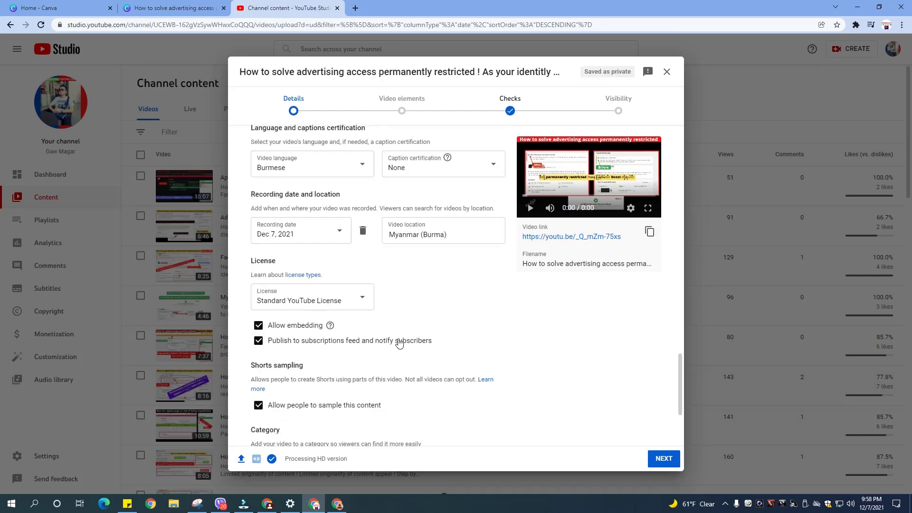
scroll(310, 347, "down", 2)
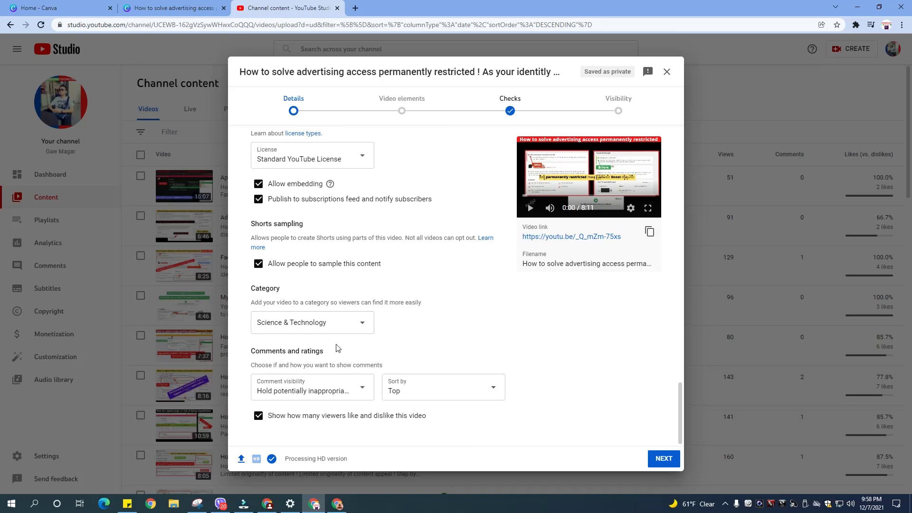
scroll(337, 348, "up", 5)
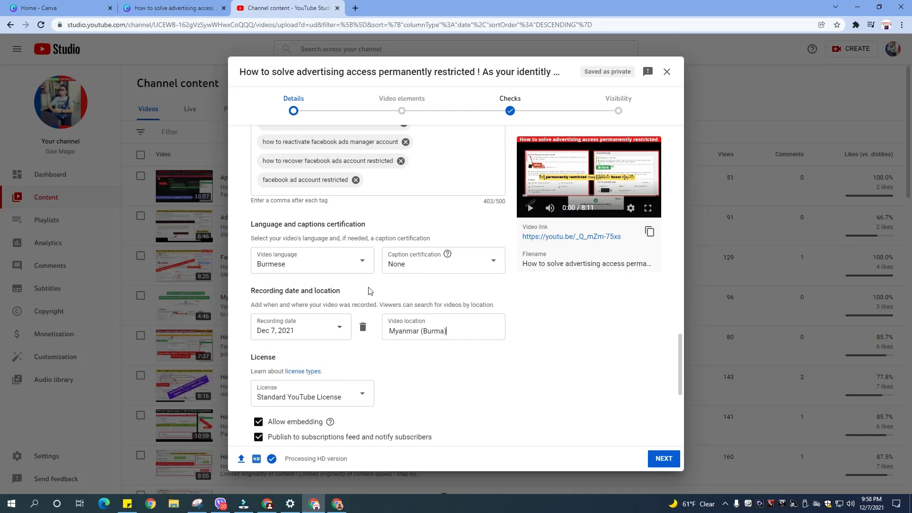
scroll(370, 290, "up", 3)
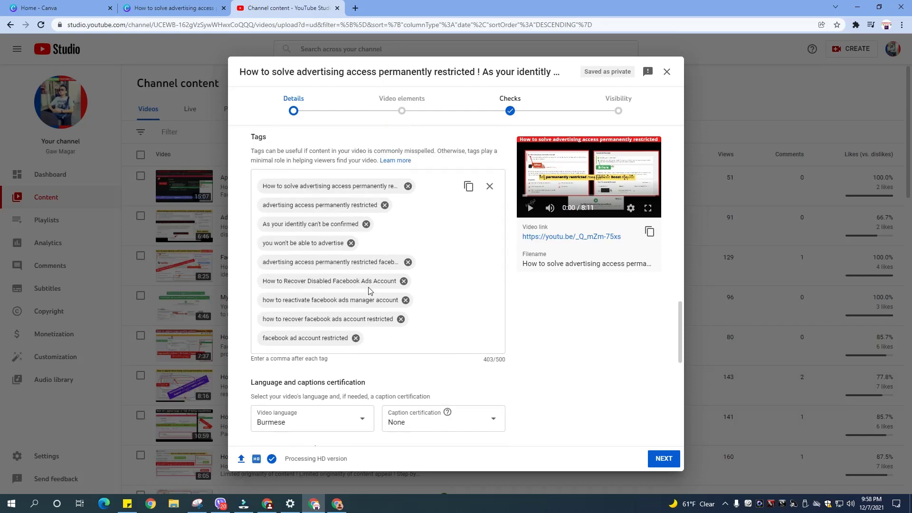
scroll(441, 311, "down", 5)
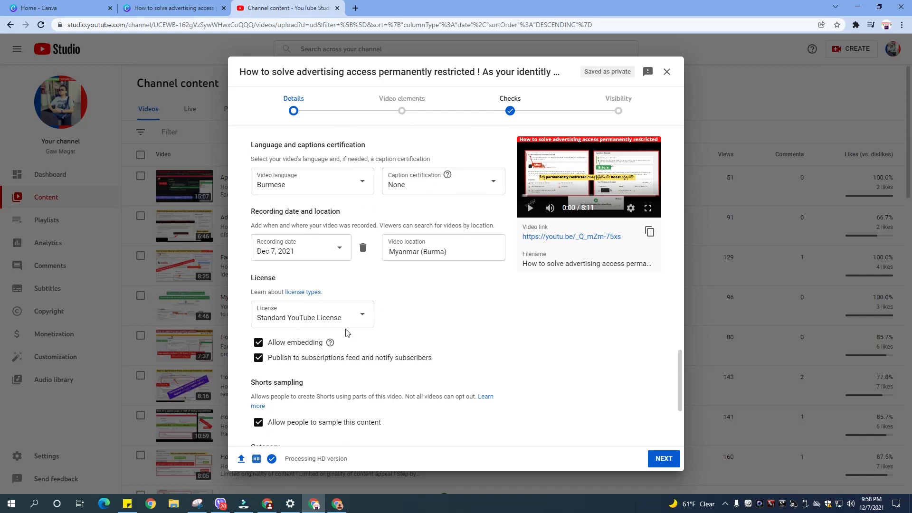
scroll(346, 332, "up", 15)
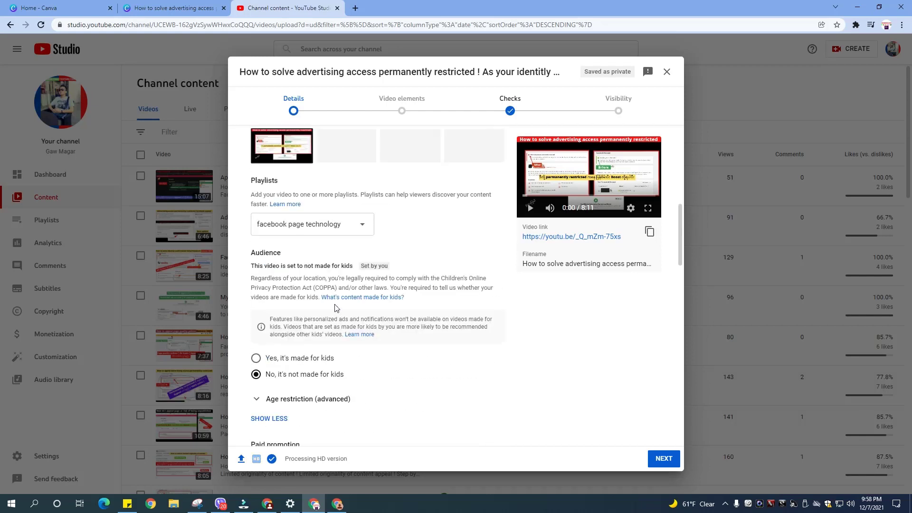
scroll(335, 308, "up", 10)
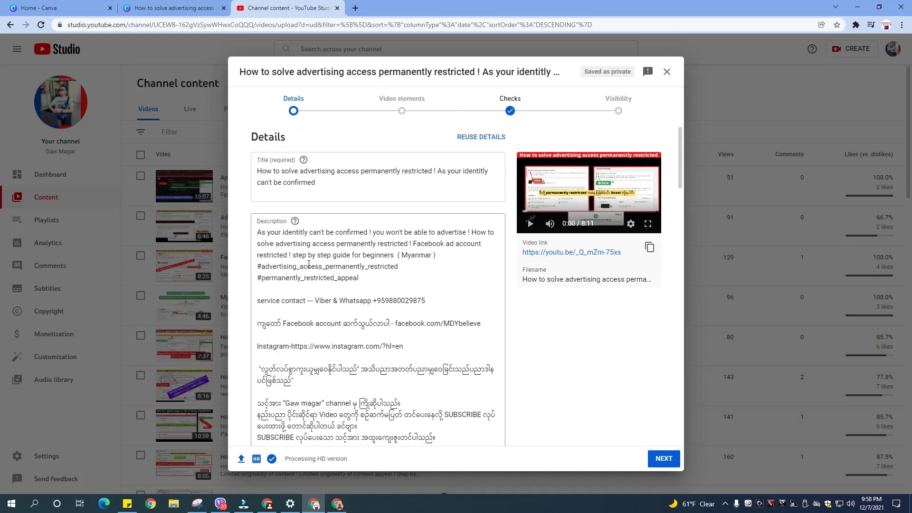
scroll(364, 322, "down", 15)
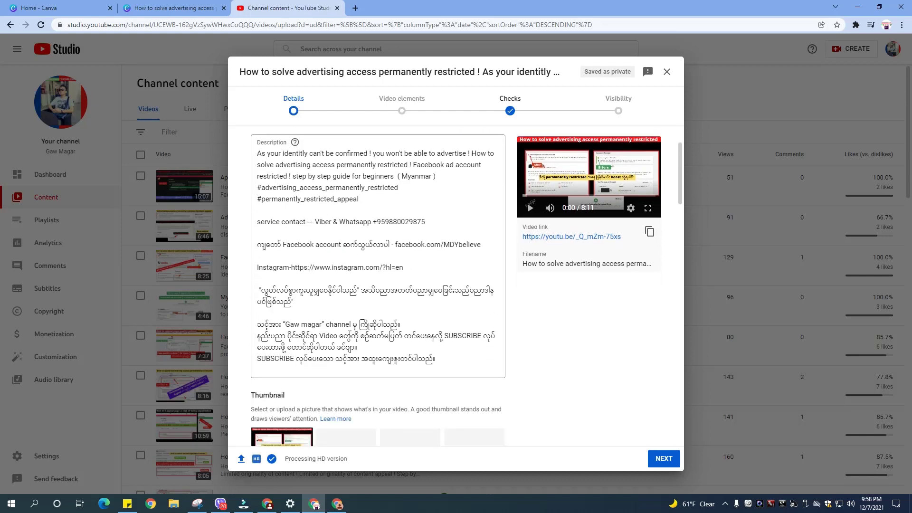
scroll(331, 335, "down", 3)
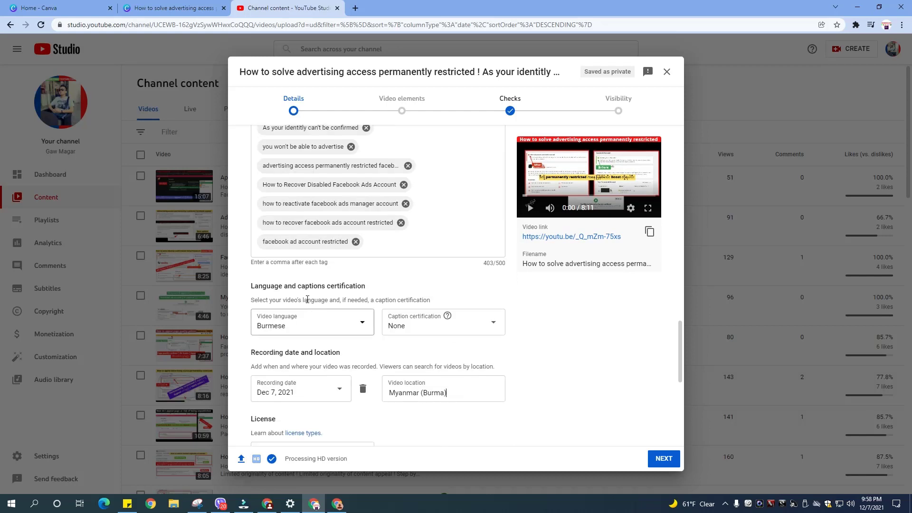
Start an end screen from the two-video template and stack both video elements along the left side of the frame
left_click(664, 459)
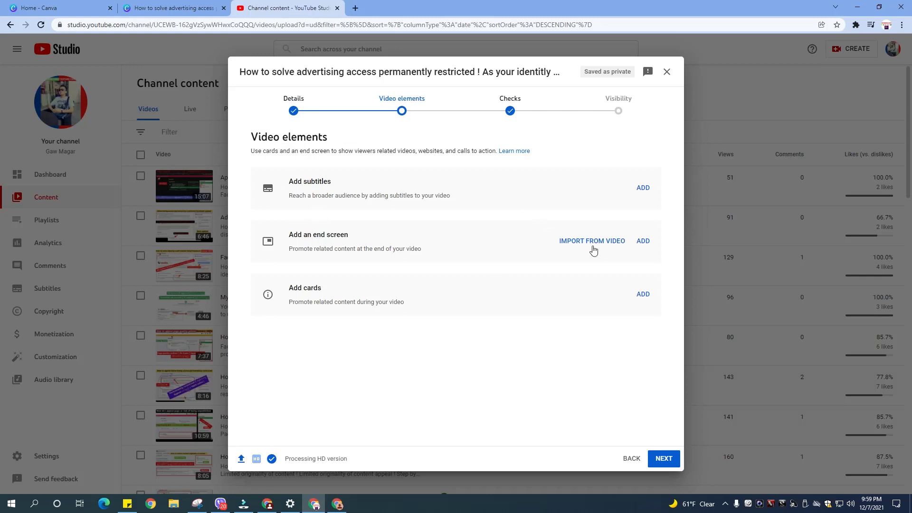
left_click(641, 242)
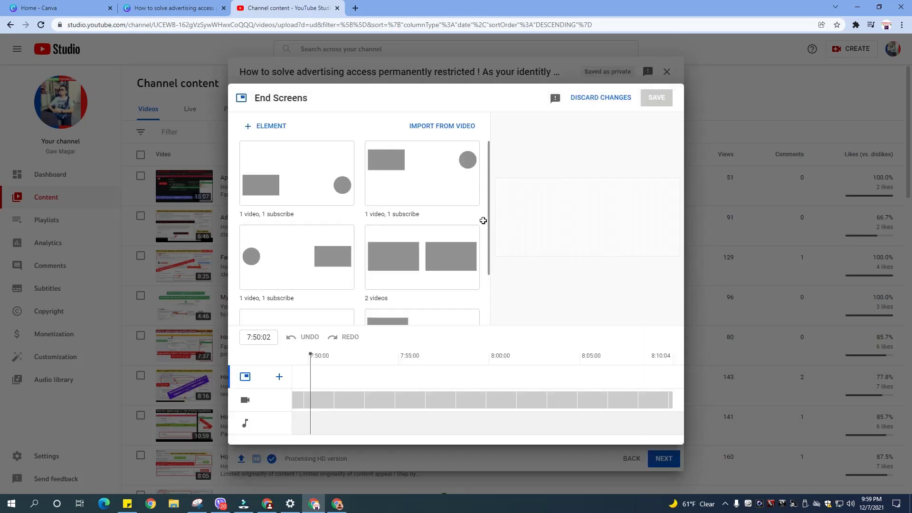
left_click(420, 251)
left_click_drag(485, 211, 485, 196)
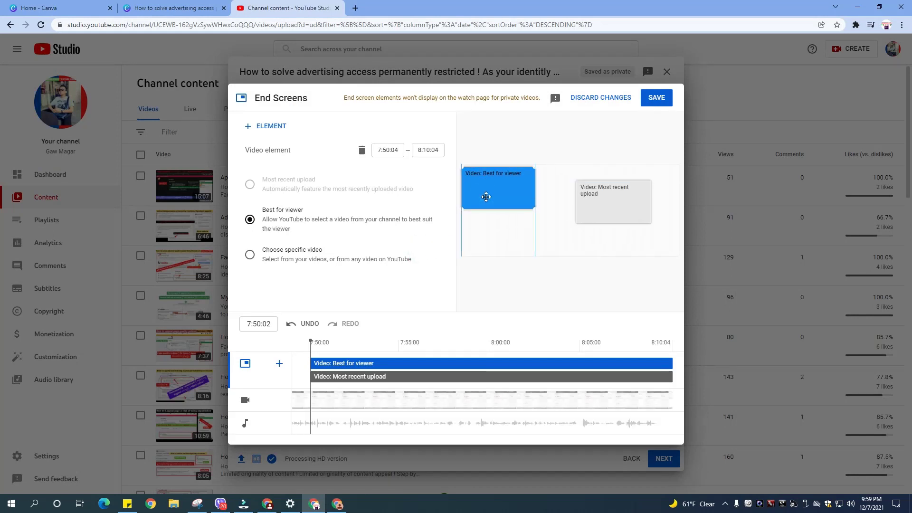
left_click_drag(601, 209, 484, 240)
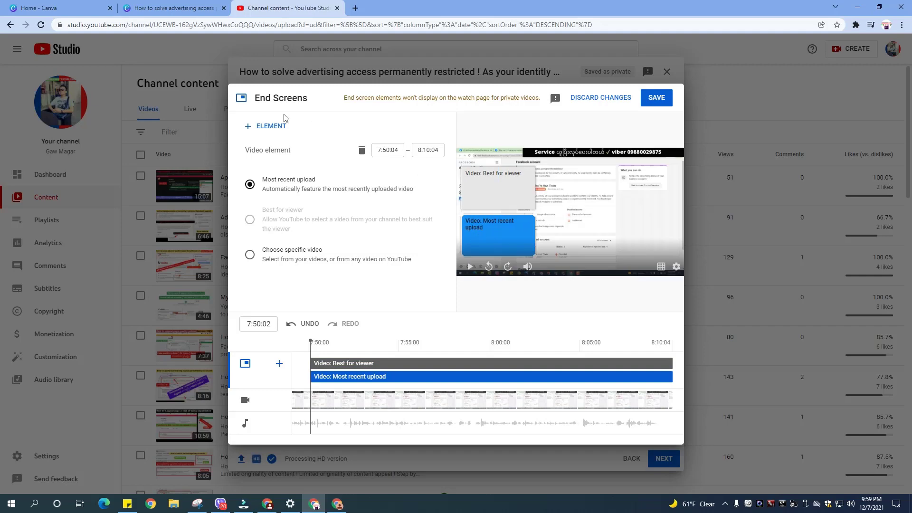
Add a third end screen video element showing the channel's video "My Account restricted ! How to upload restricted ad account"
left_click(269, 126)
left_click(272, 126)
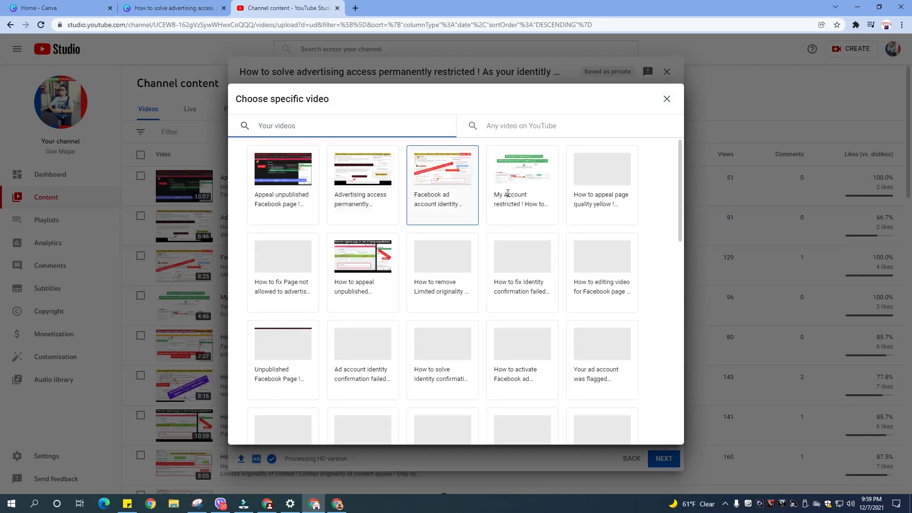
left_click(525, 184)
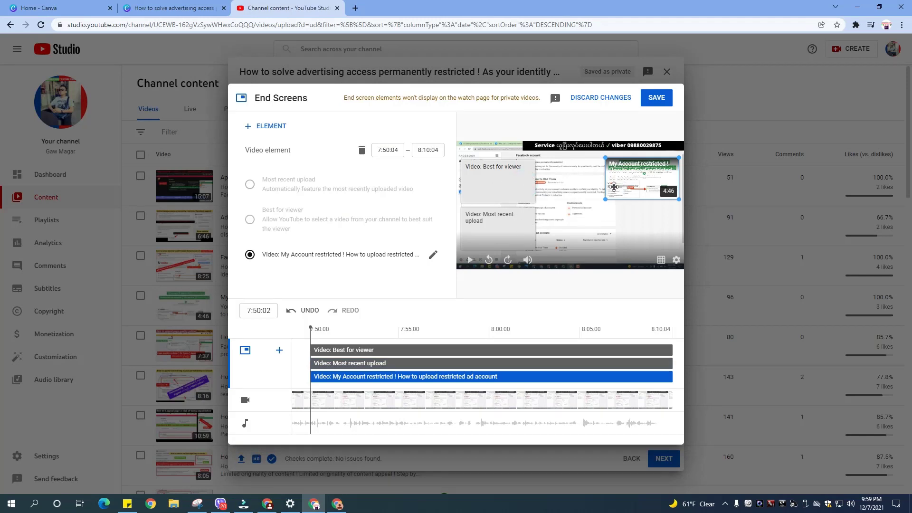
Set the upper-left element to "How to appeal unpublished Facebook page ! My Page Quality Red Problem" and the lower-left to "How to solve Identity confirmation failed"
left_click(505, 185)
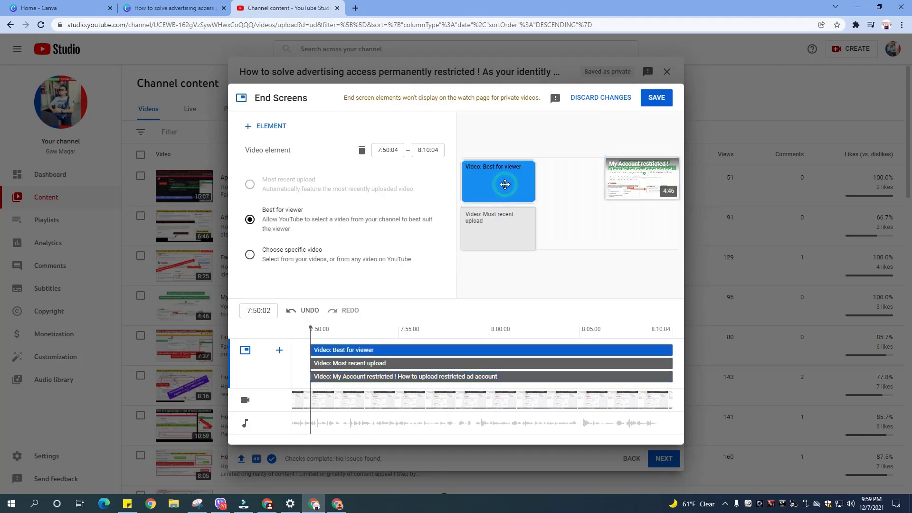
left_click(305, 252)
left_click(443, 254)
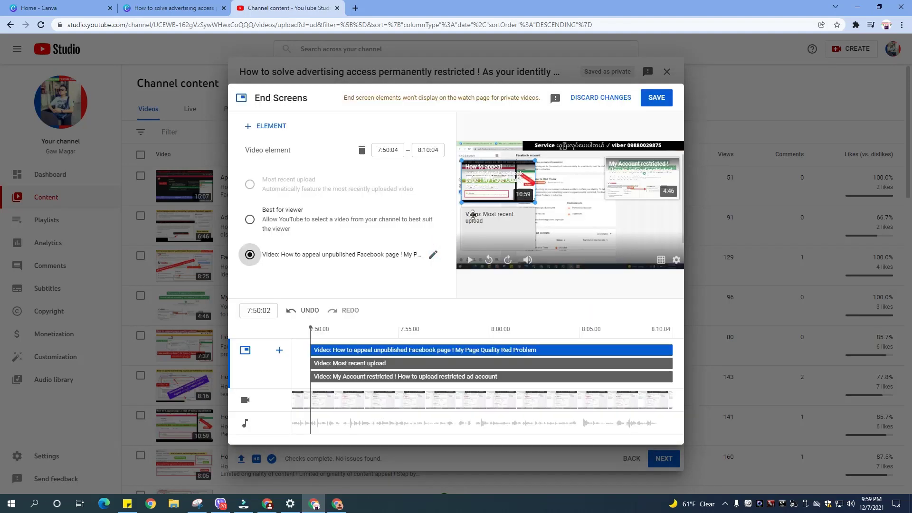
left_click(498, 228)
left_click(307, 249)
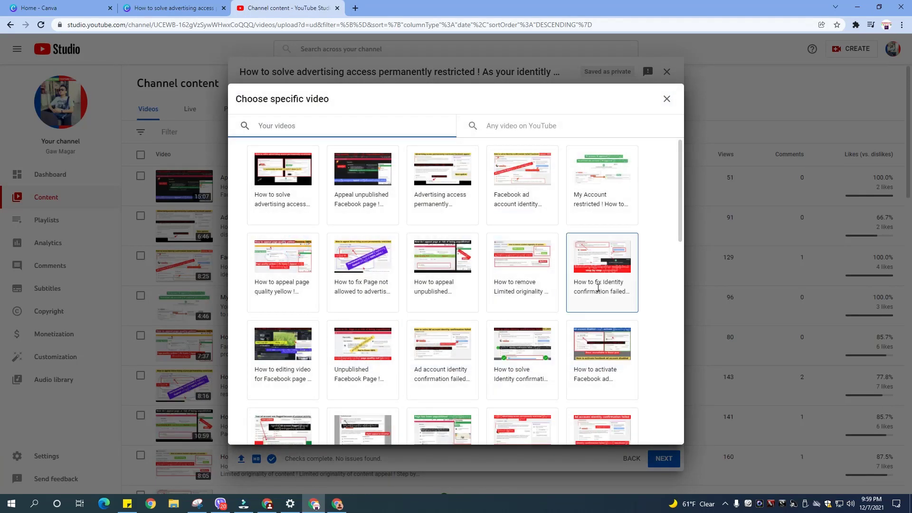
left_click(525, 357)
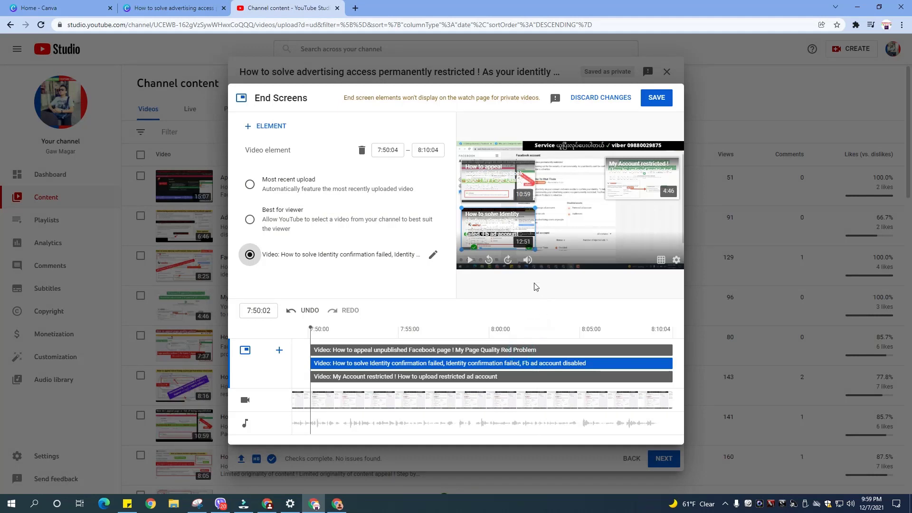
Add a Subscribe element to the end screen and save it
left_click(280, 126)
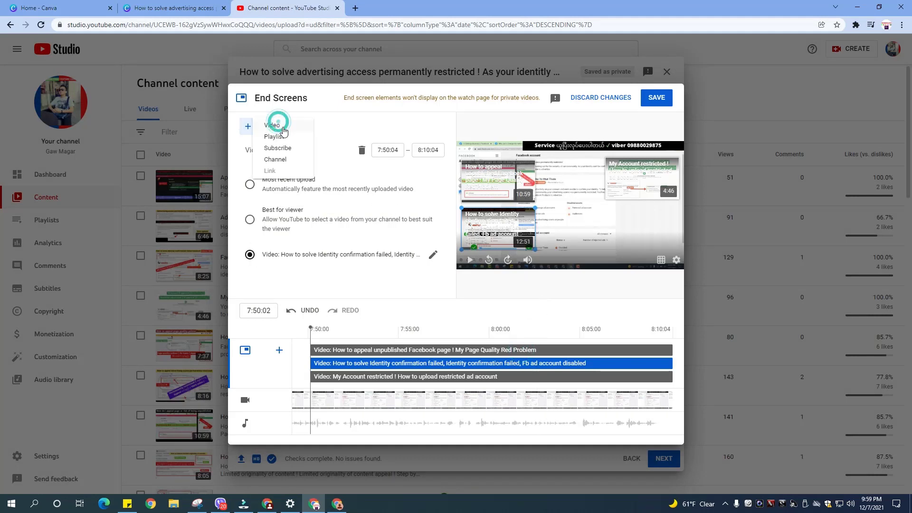
left_click(276, 148)
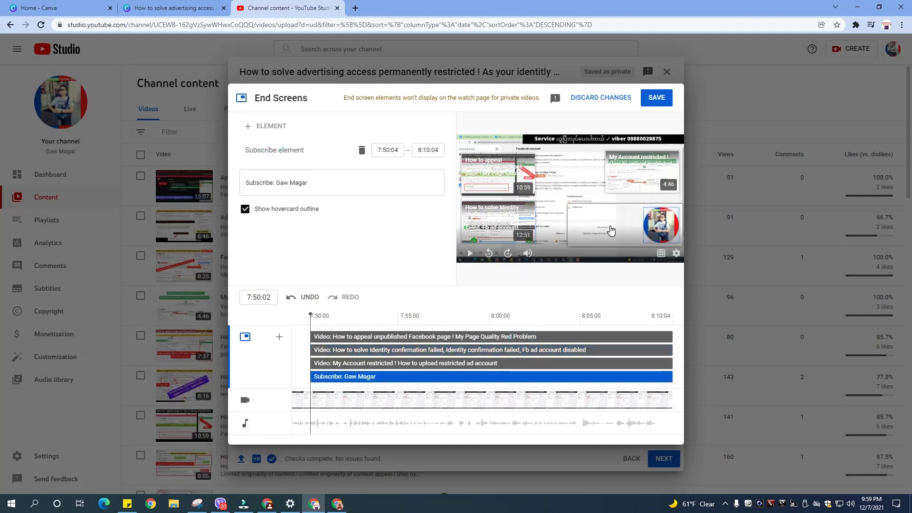
left_click(659, 99)
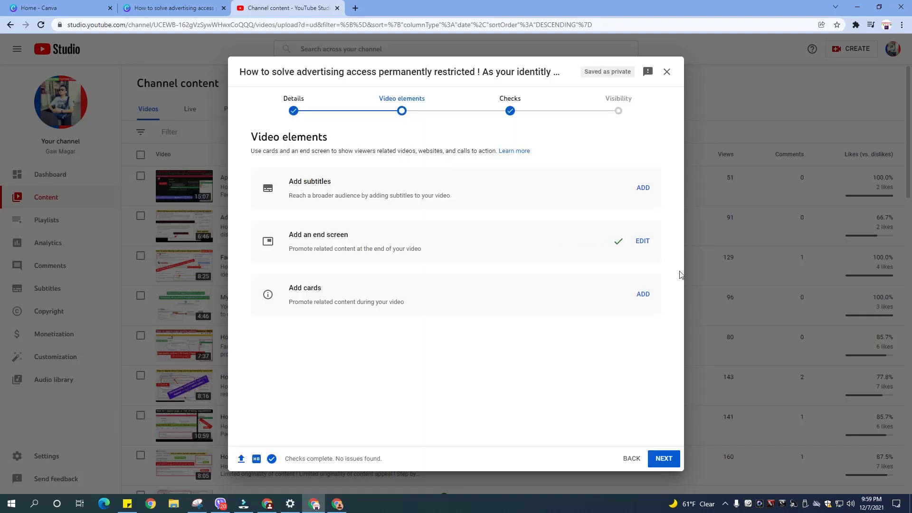
Add a video card at 1:36:14 linking to "Facebook ad account identity confirmation failed" and save the cards
left_click(644, 295)
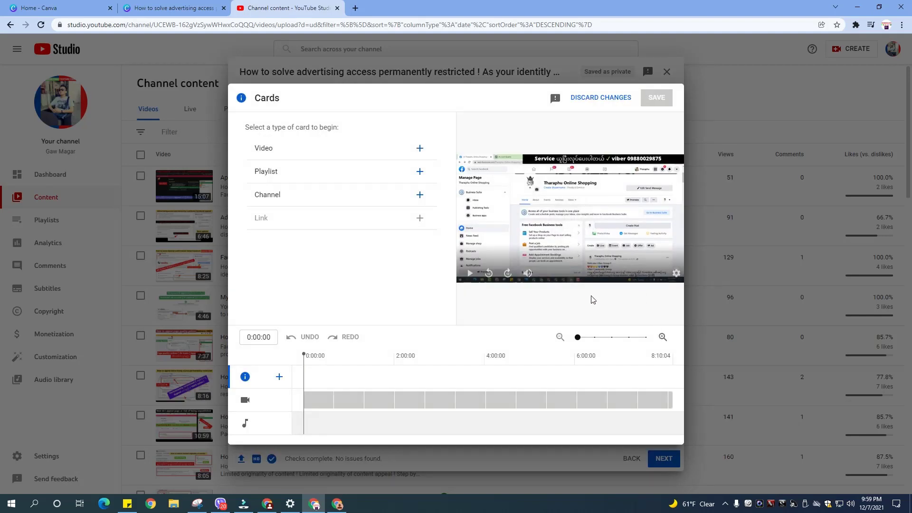
left_click(377, 361)
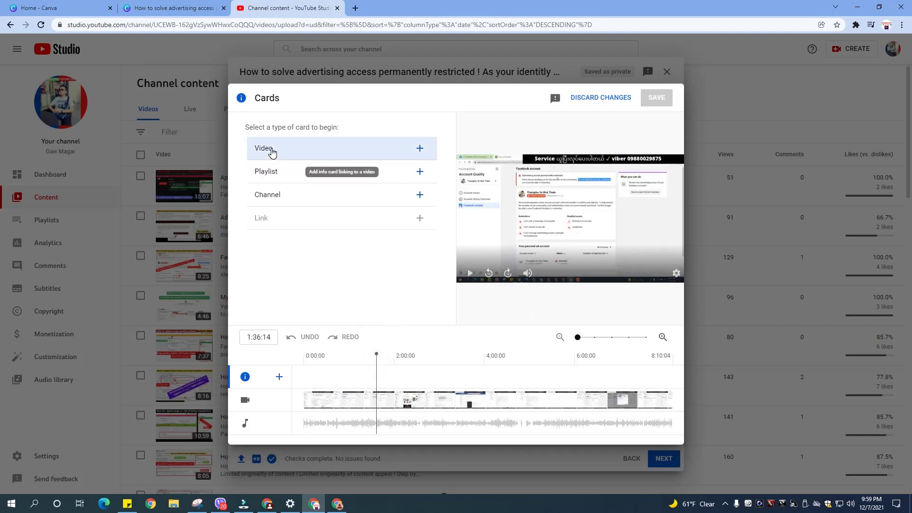
left_click(418, 149)
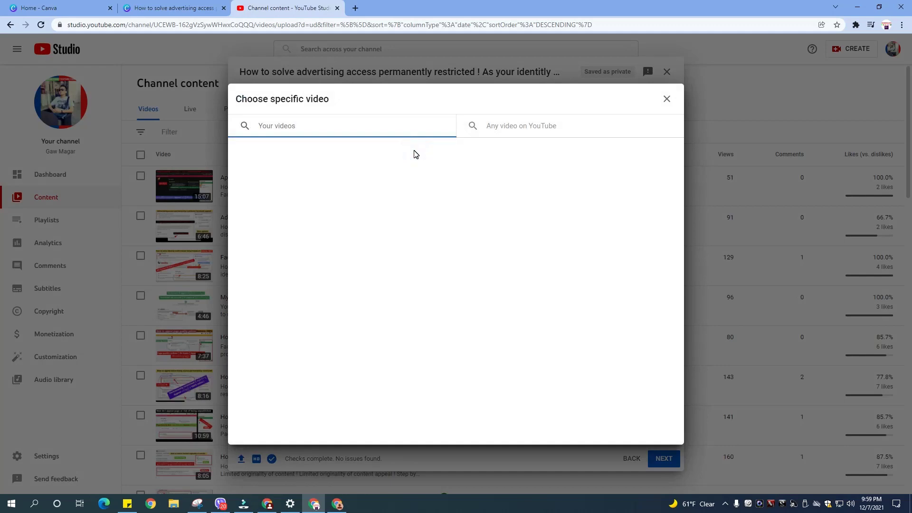
left_click(453, 182)
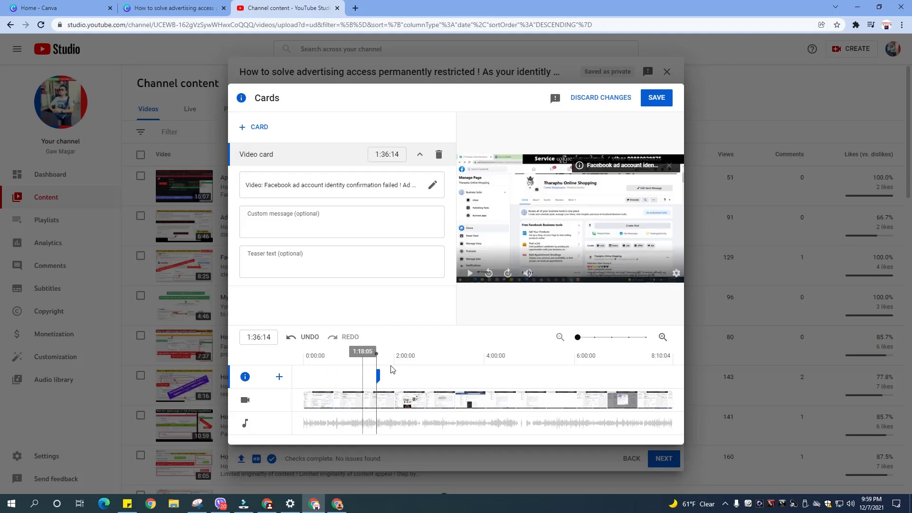
left_click(662, 97)
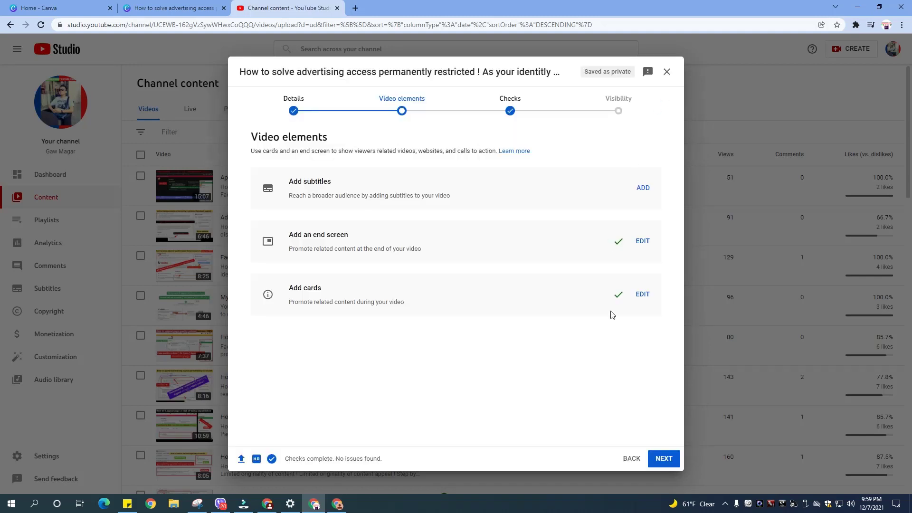
Publish the video with Public visibility and copy its share link
left_click(665, 460)
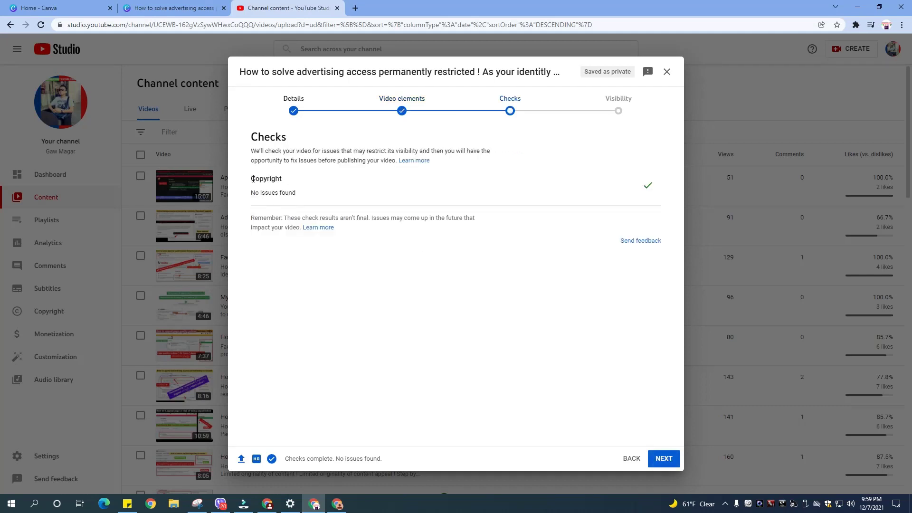
left_click(662, 457)
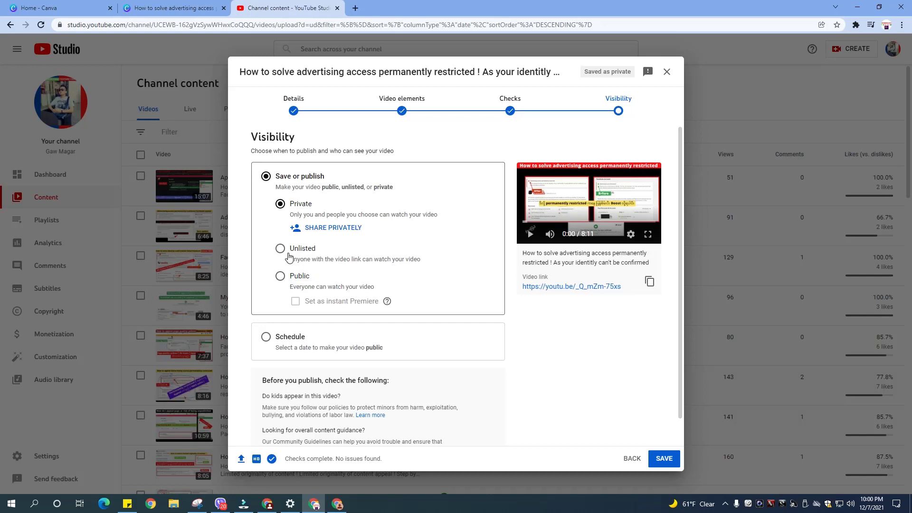
left_click(281, 276)
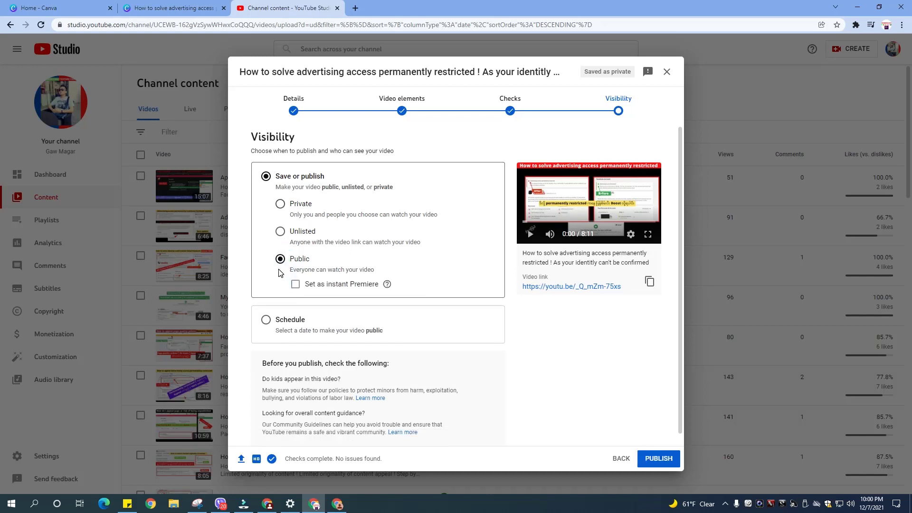
scroll(308, 299, "down", 1)
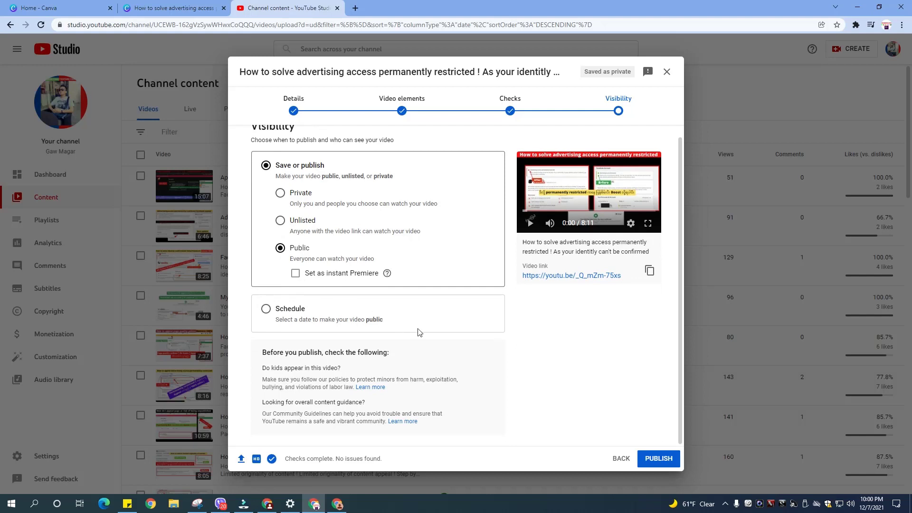
left_click(656, 459)
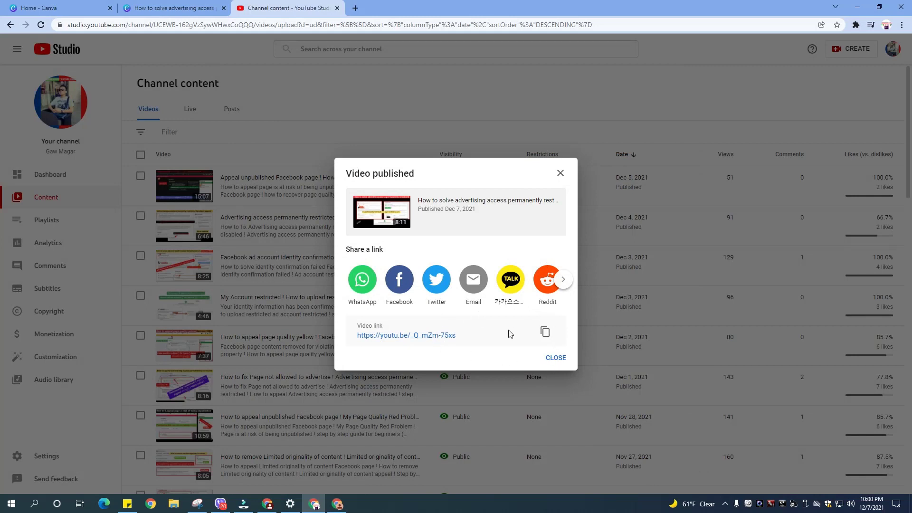
left_click(545, 333)
left_click(561, 174)
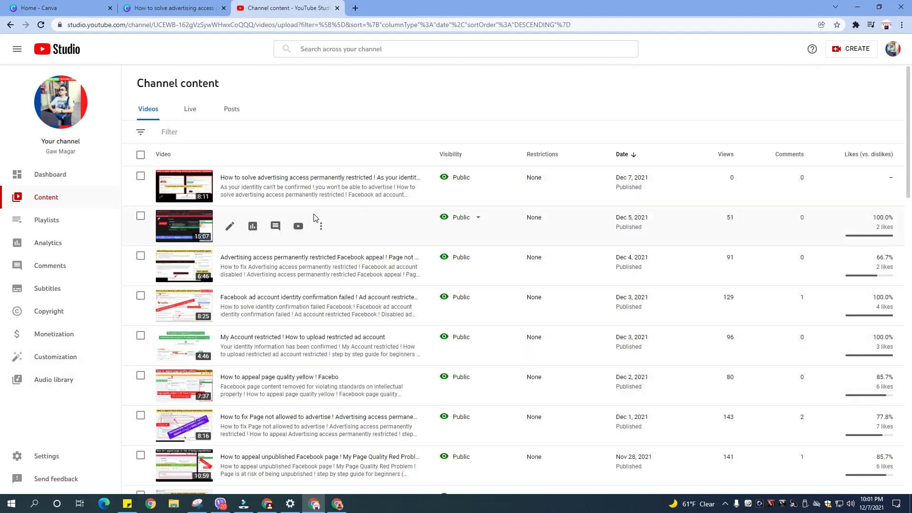
Review the channel's country and keywords, and the upload defaults for description, license, language and comments, leaving the settings unchanged
left_click(56, 456)
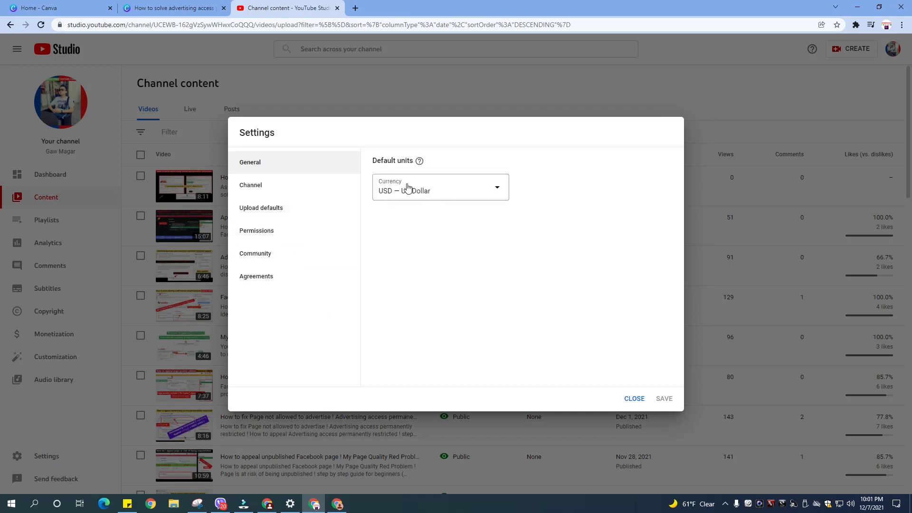
left_click(285, 185)
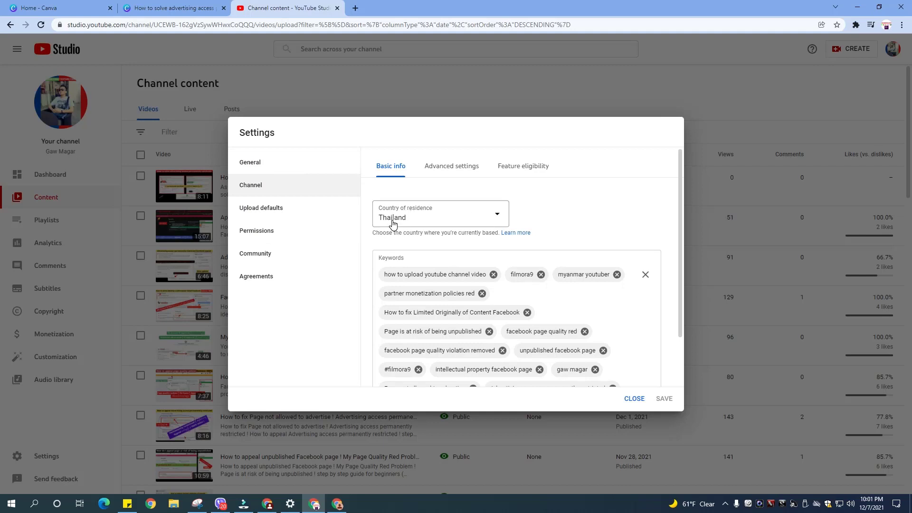
scroll(484, 295, "down", 2)
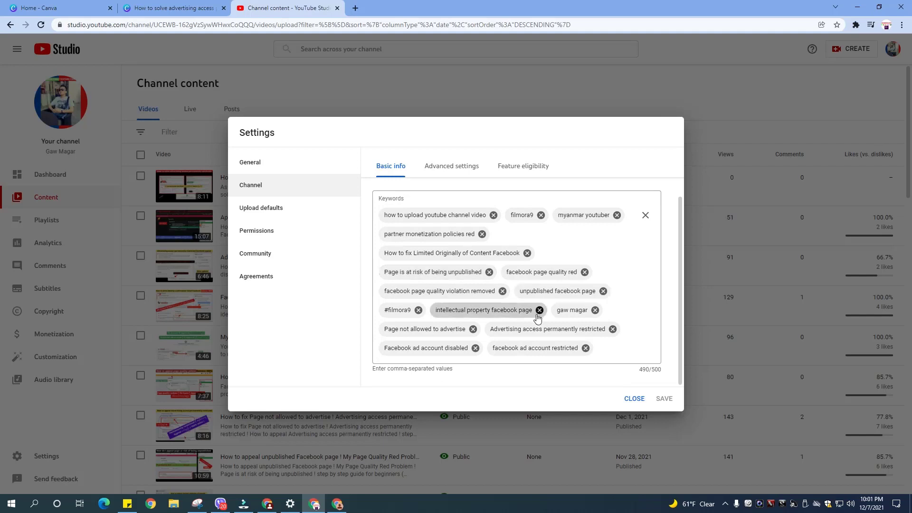
left_click(265, 211)
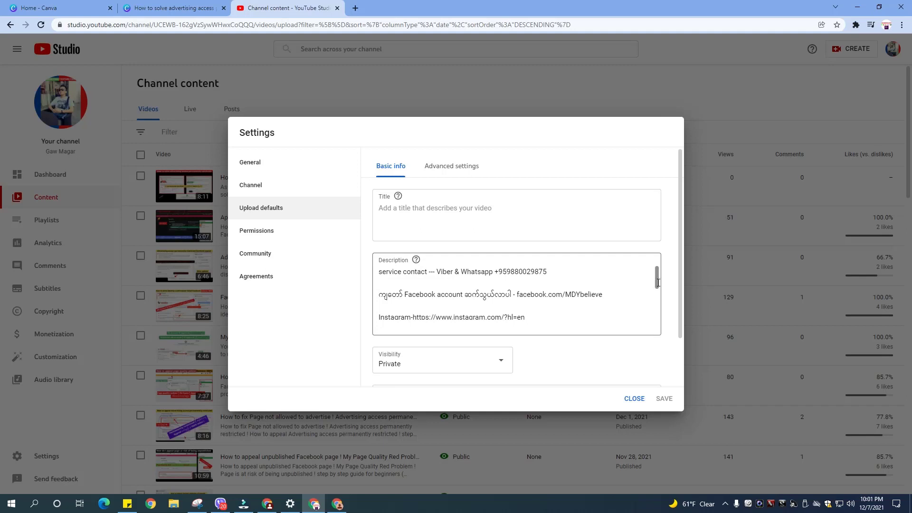
mouse_move(657, 281)
left_mouse_down()
mouse_move(660, 317)
mouse_move(659, 287)
left_mouse_up()
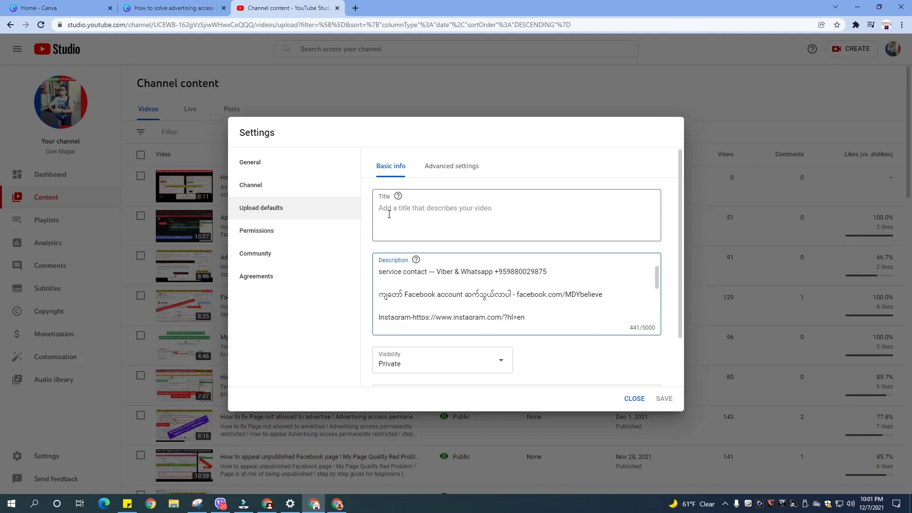
left_click(444, 170)
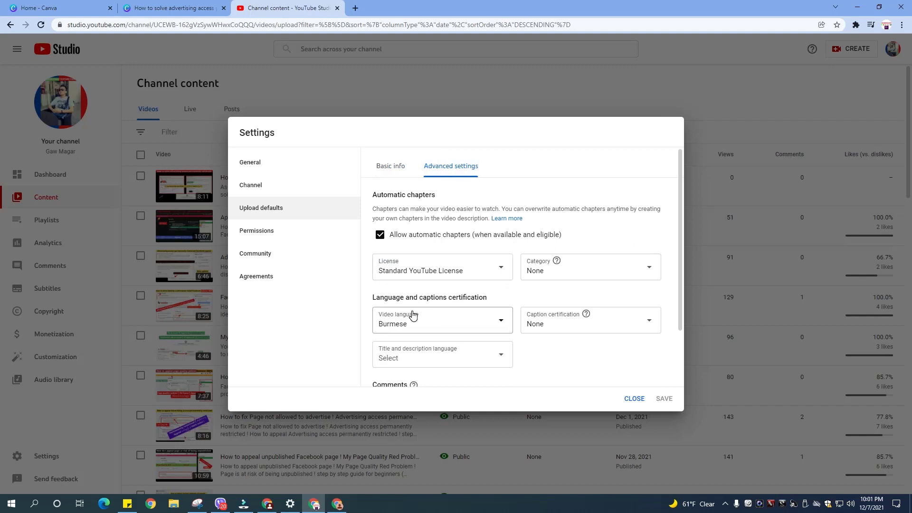
scroll(546, 345, "down", 1)
scroll(547, 346, "down", 1)
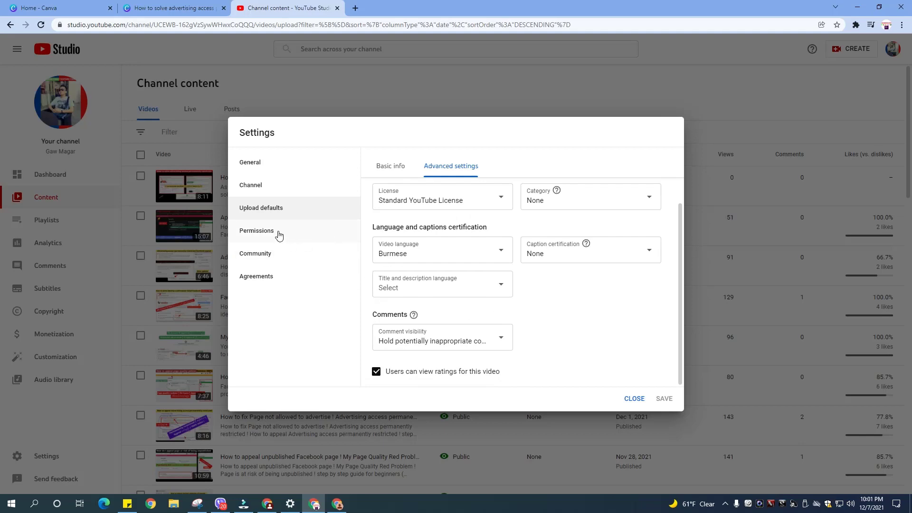
left_click(634, 399)
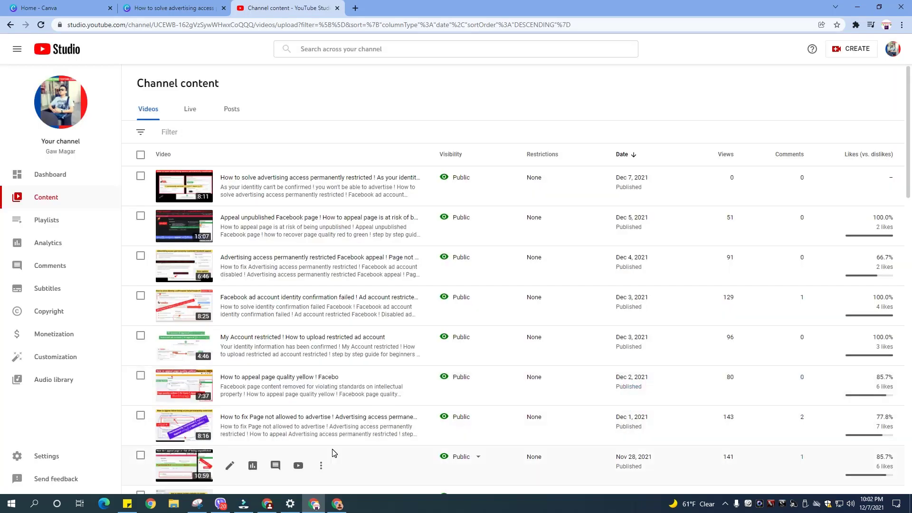